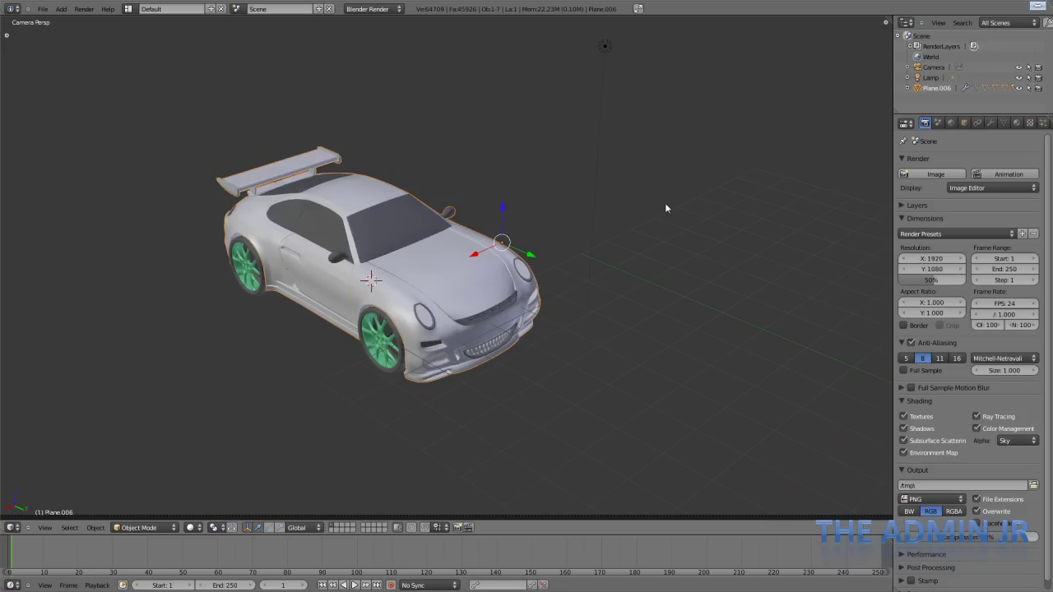
Select the car body and try level 3 subdivision smoothing, then undo it.
key(KP_3)
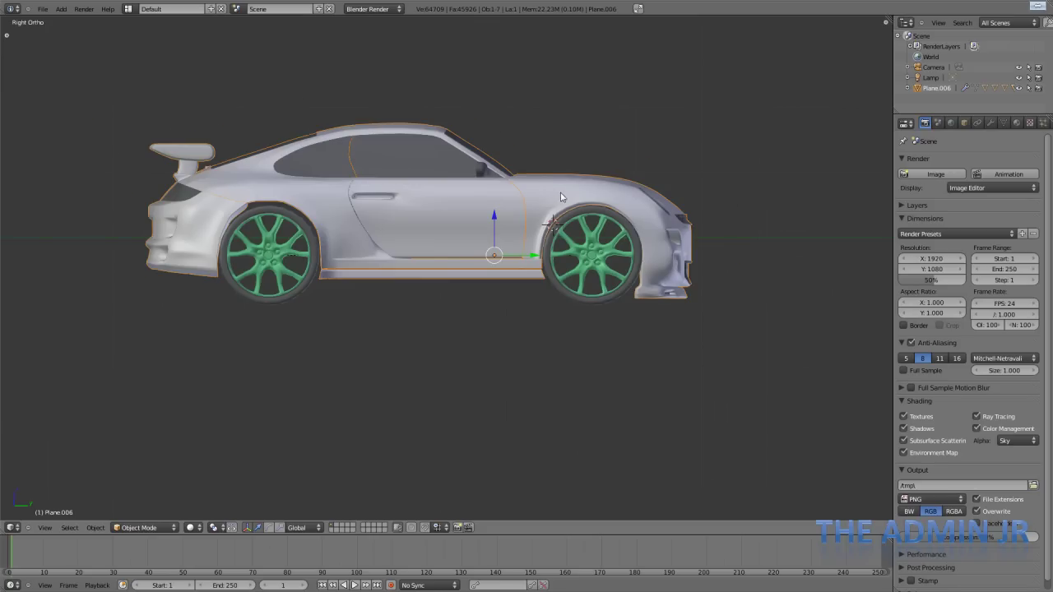
scroll(558, 194, up, 3)
shift+middle_drag(557, 194, 493, 278)
right_click(494, 280)
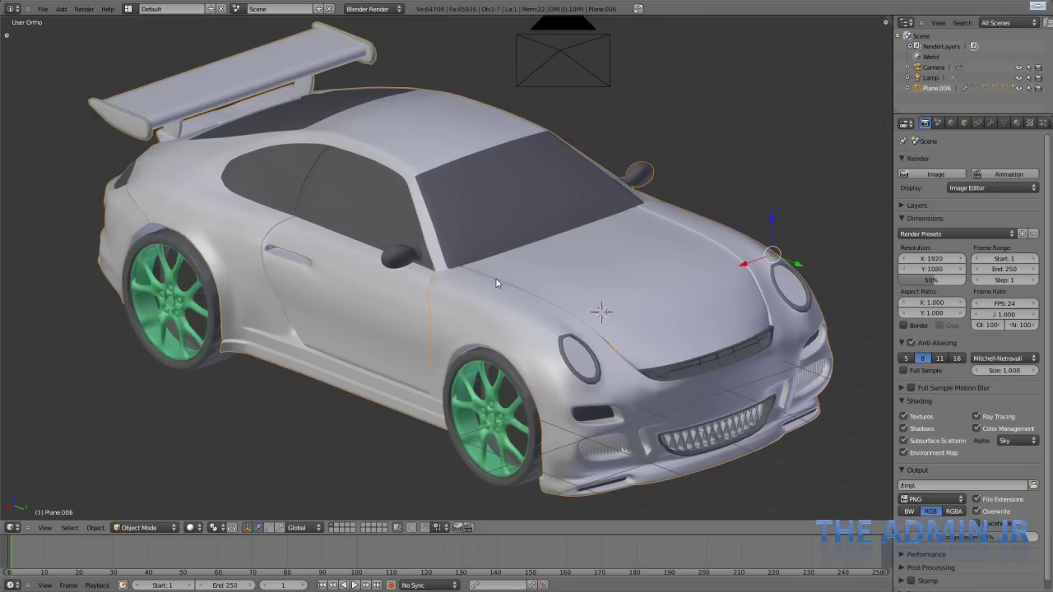
key(ctrl+3)
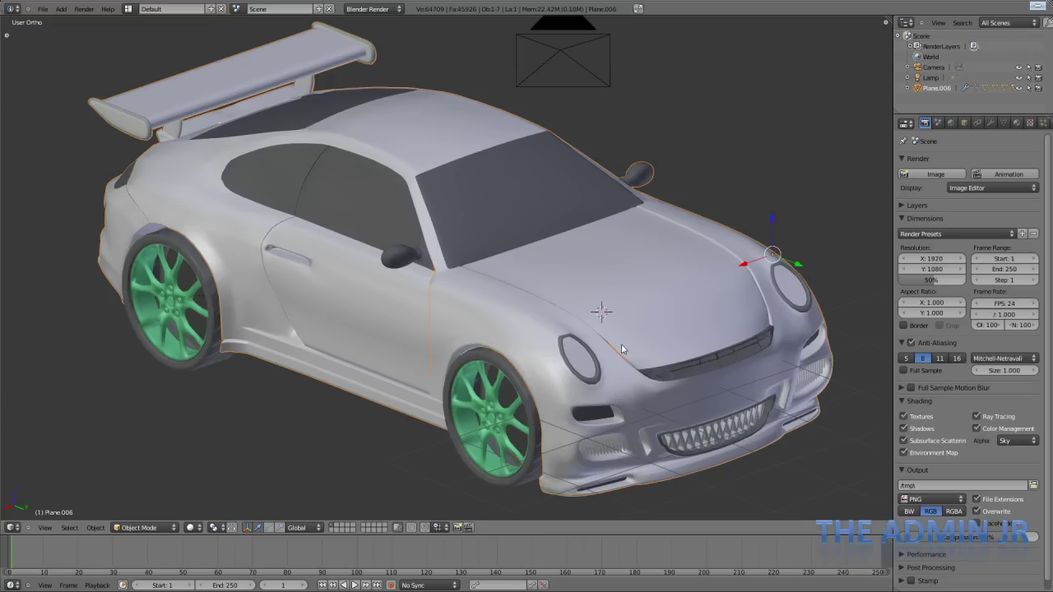
key(ctrl+z)
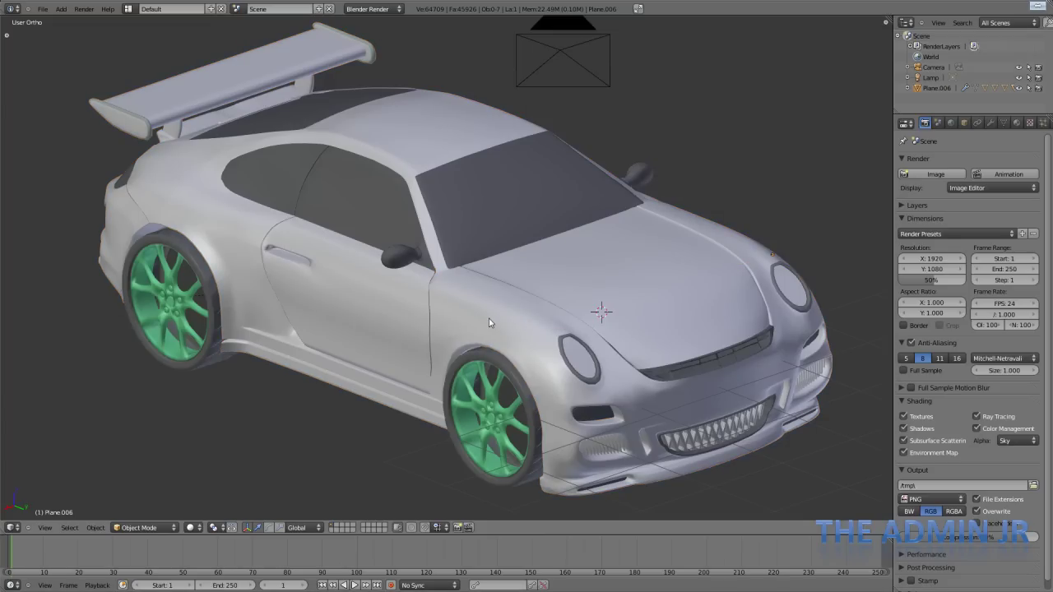
Check the car from the front, right, camera and top views.
key(KP_1)
key(KP_3)
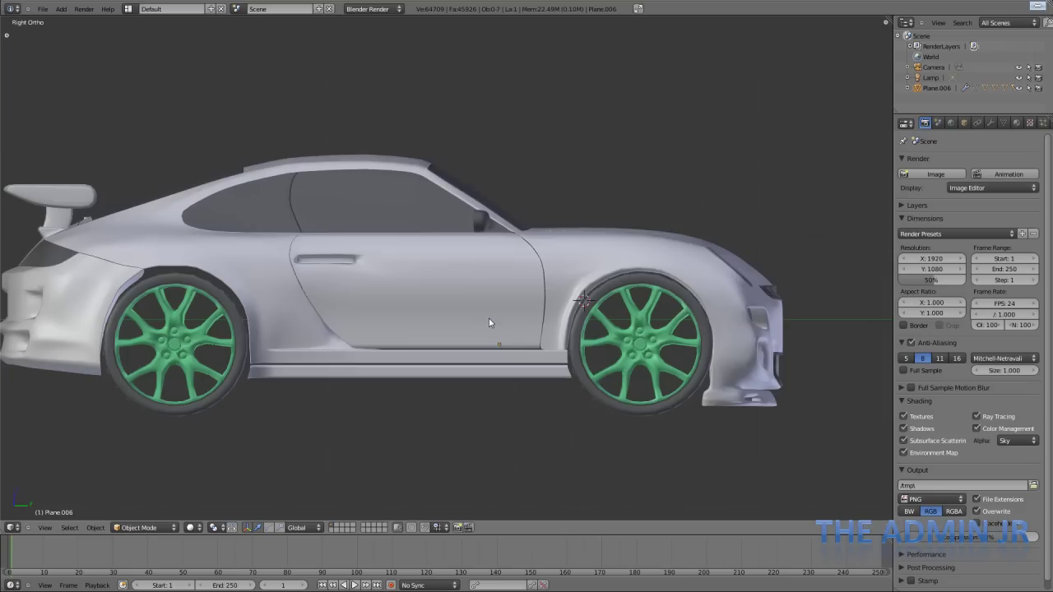
key(KP_0)
scroll(491, 319, up, 4)
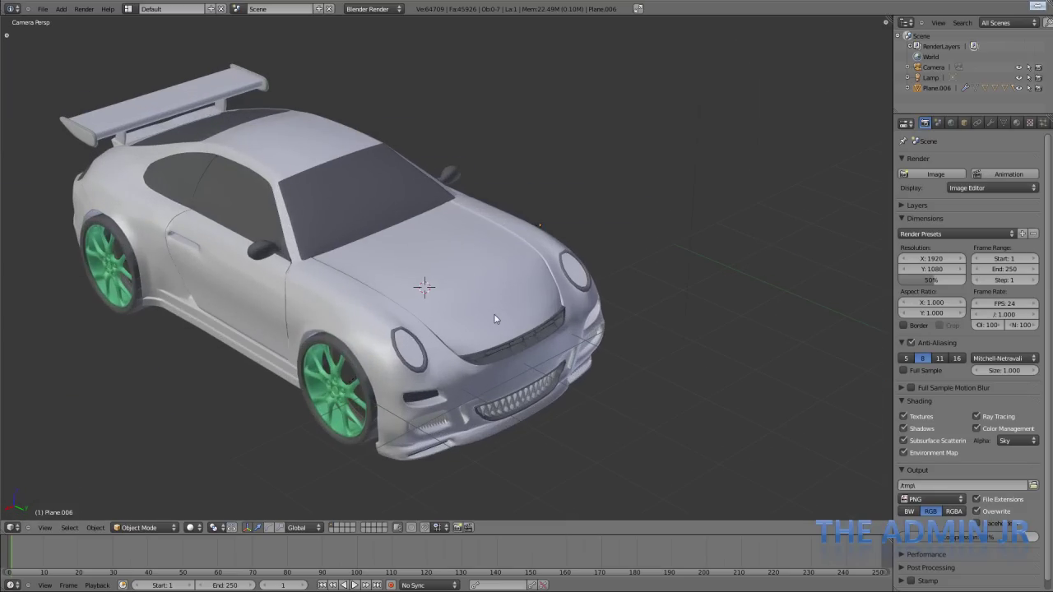
key(KP_7)
scroll(458, 283, down, 5)
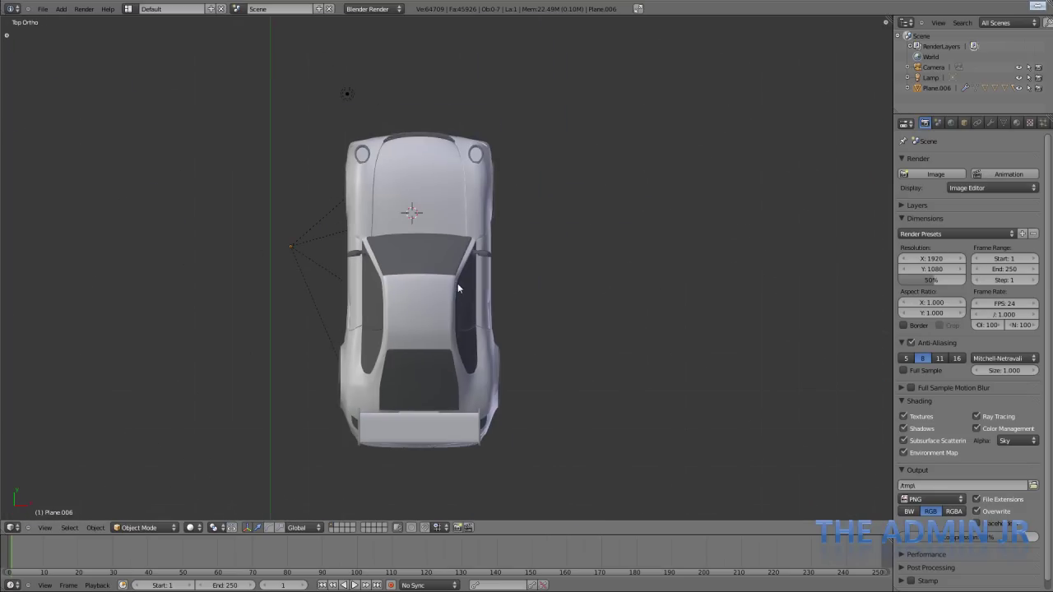
scroll(457, 283, up, 3)
Save over the existing Porsche.blend file.
key(ctrl+s)
click(457, 283)
scroll(481, 283, down, 2)
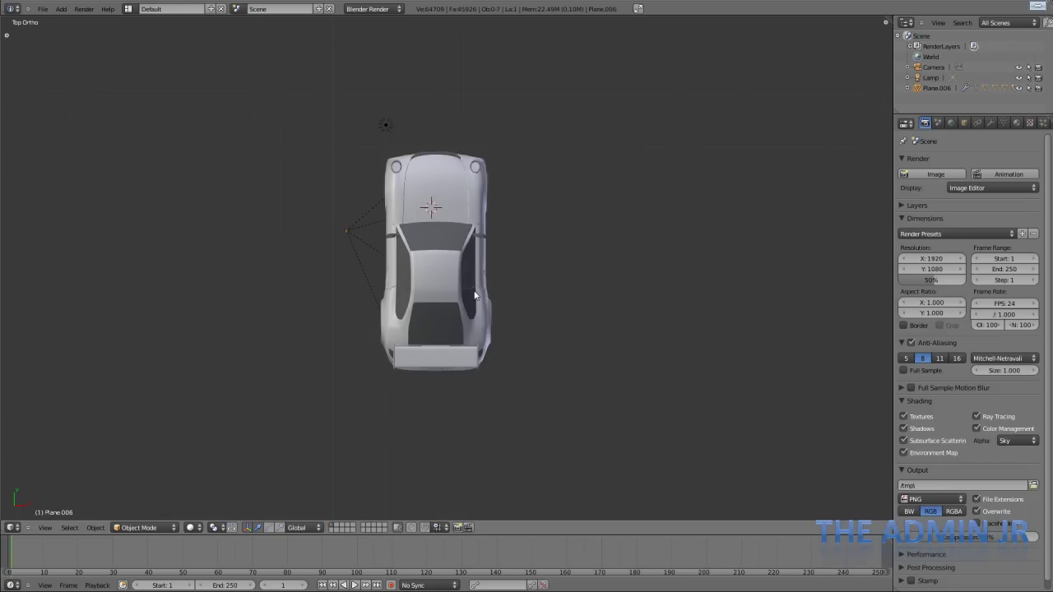
Select the car body Plane.006 and move it slightly along the Y axis.
key(KP_3)
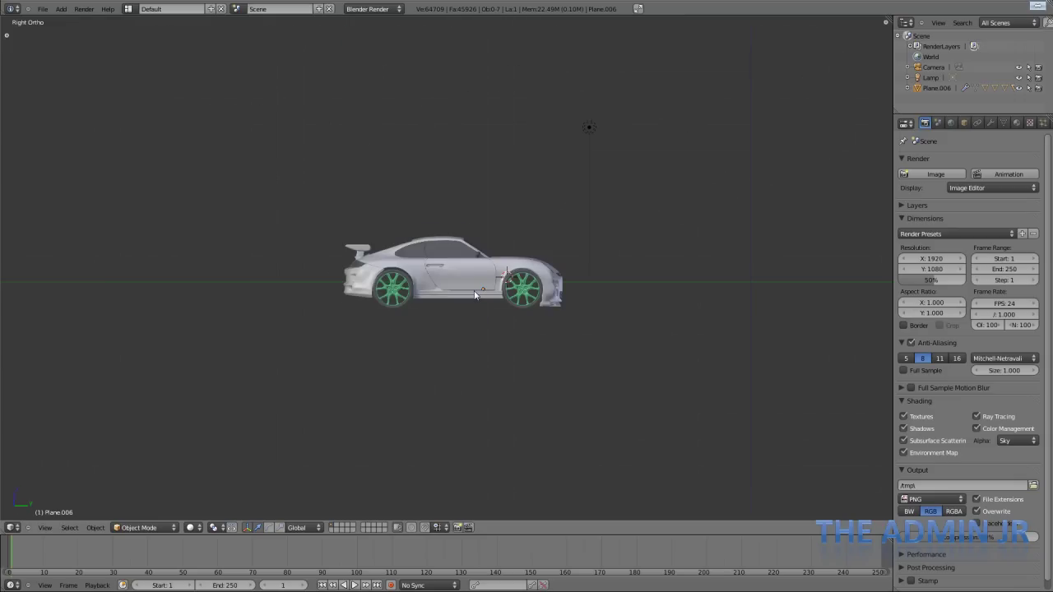
scroll(474, 294, up, 4)
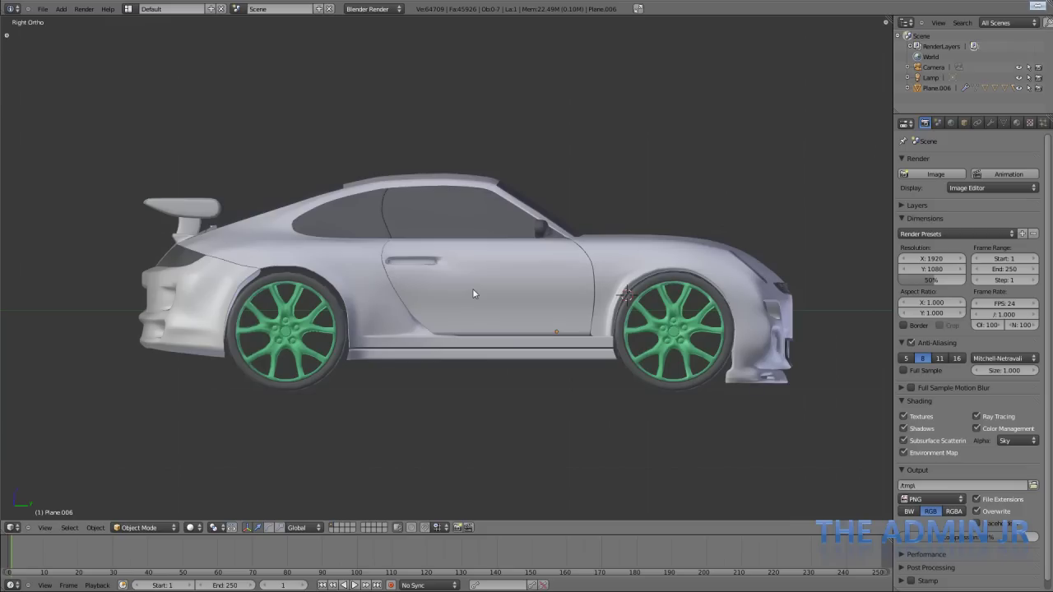
scroll(479, 277, down, 1)
scroll(468, 269, up, 2)
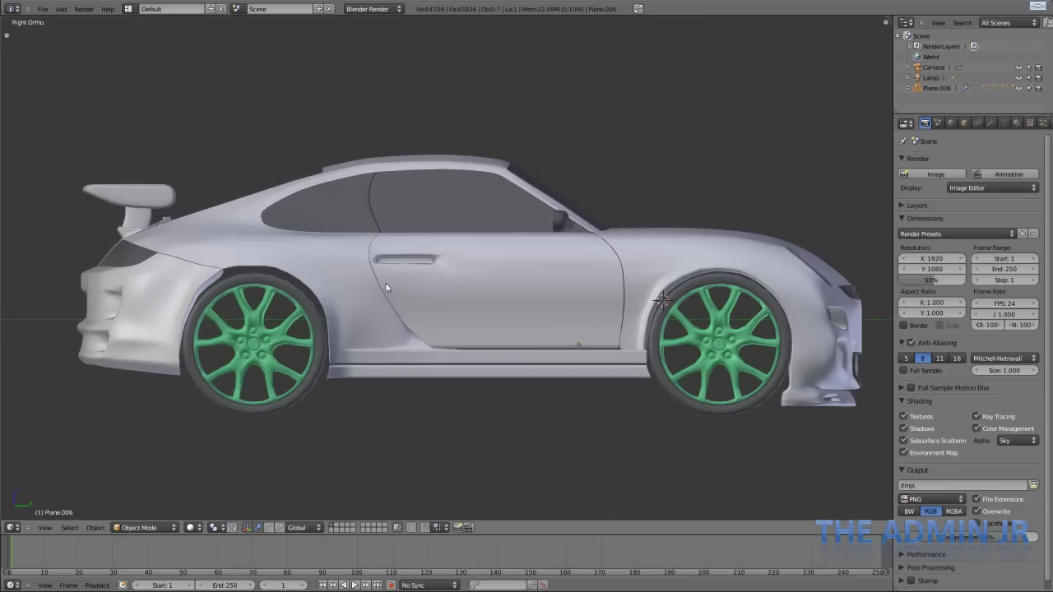
right_click(481, 260)
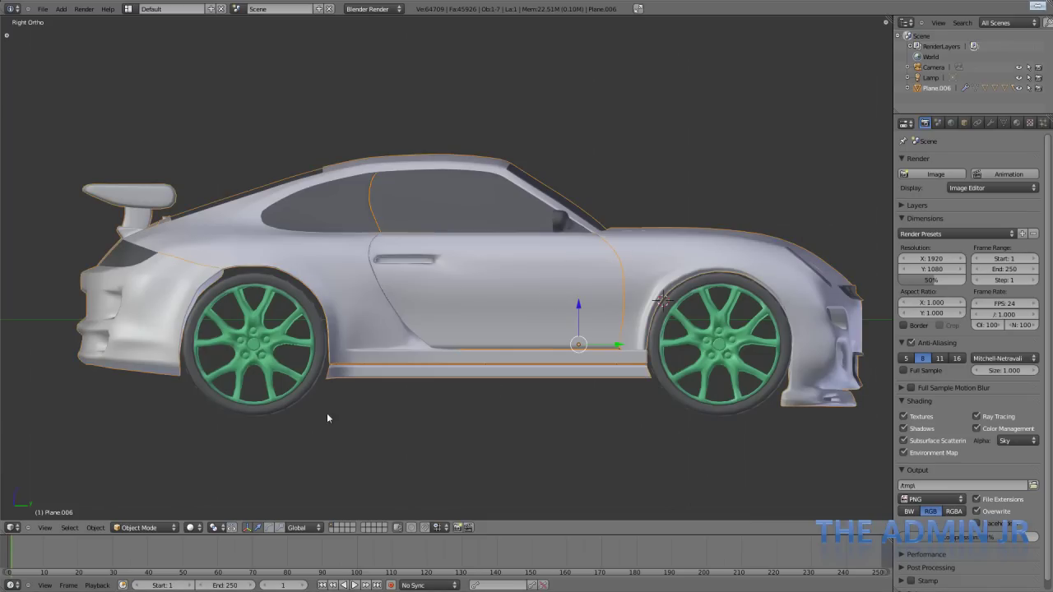
key(KP_8)
key(KP_8)
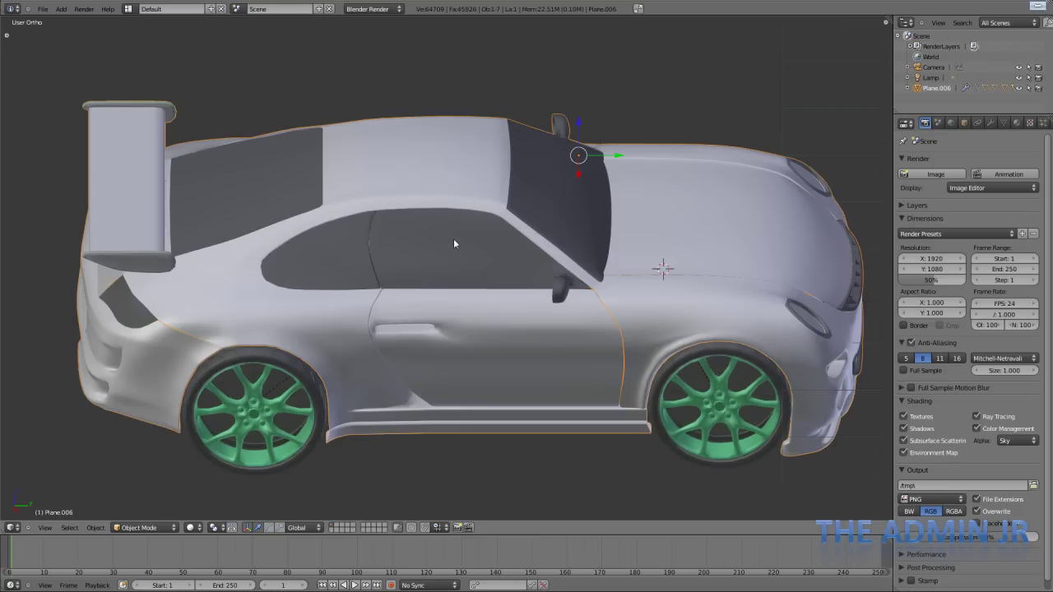
key(KP_8)
key(KP_4)
key(KP_4)
key(KP_4)
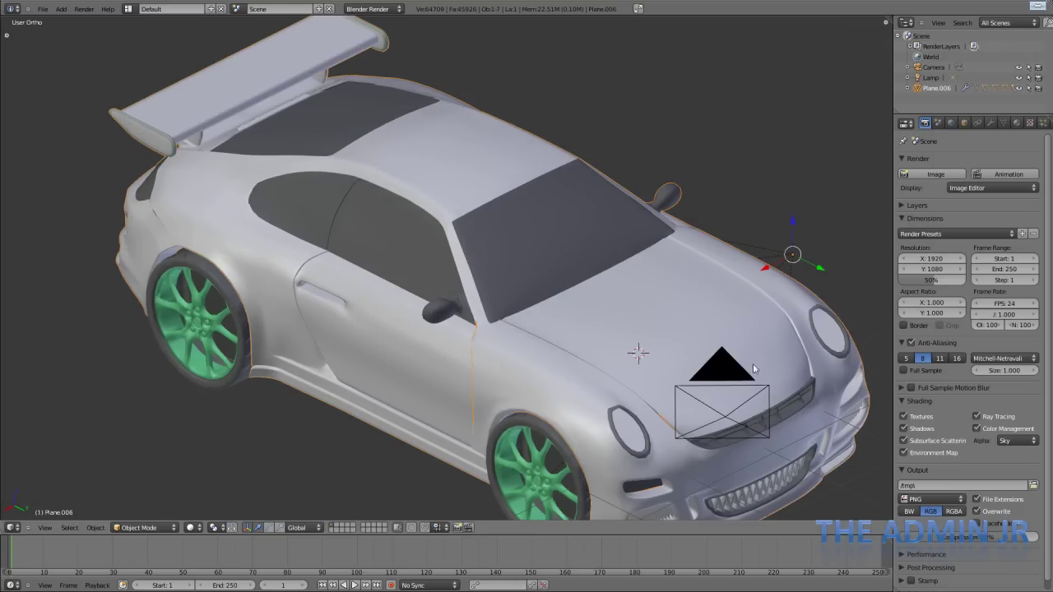
key(g)
key(y)
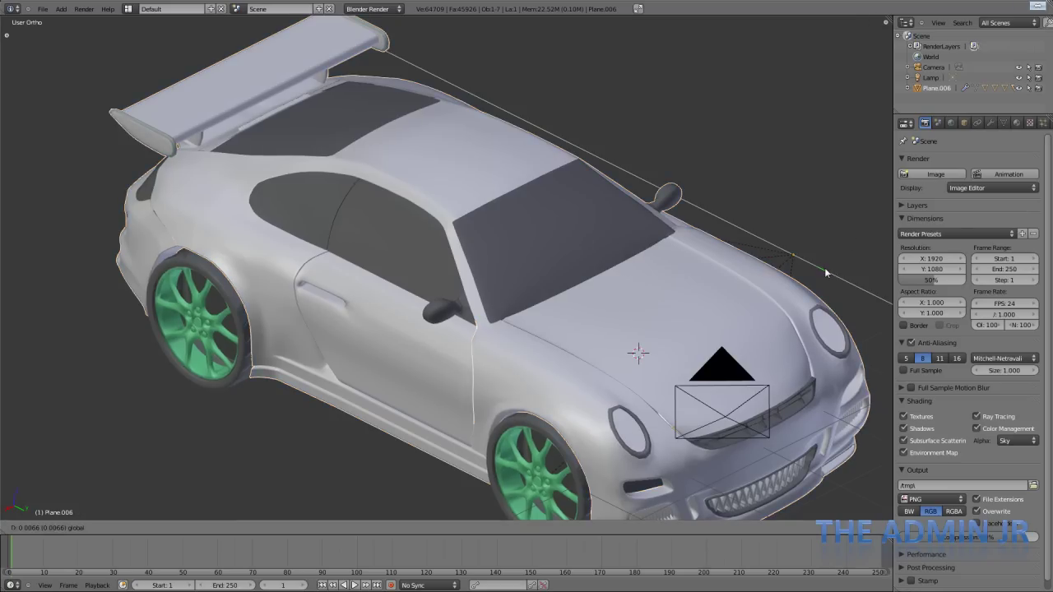
click(804, 260)
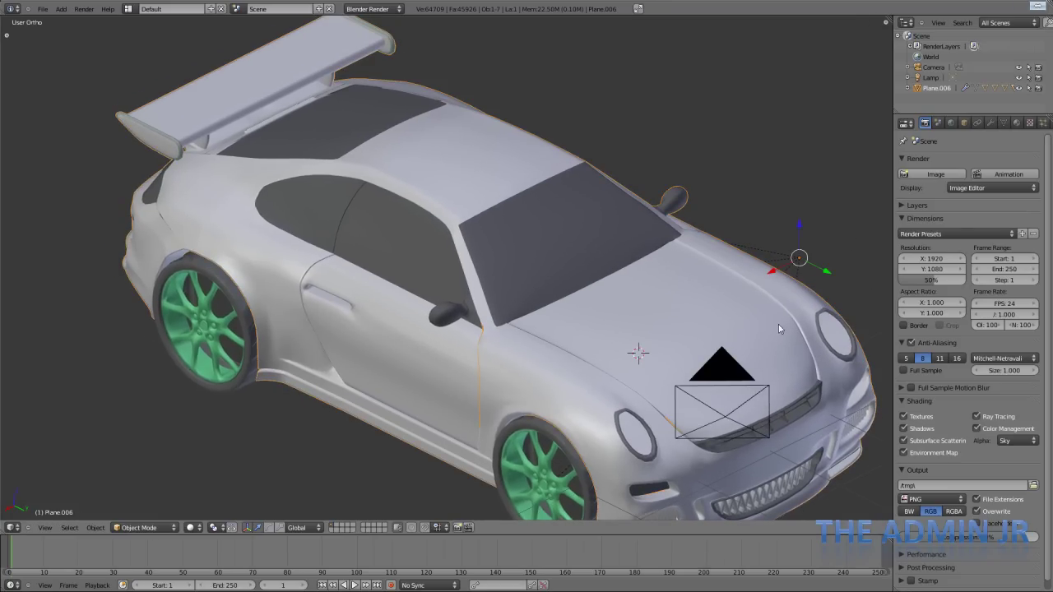
key(ctrl+z)
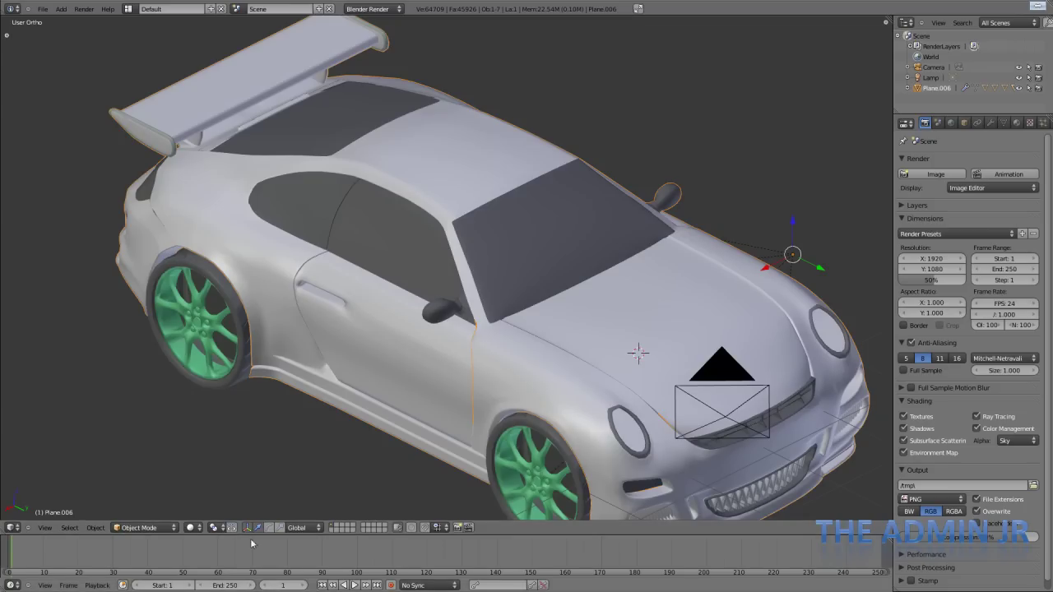
Set Transform Orientation to Local, slide the car along its local X arrow, then deselect.
click(297, 528)
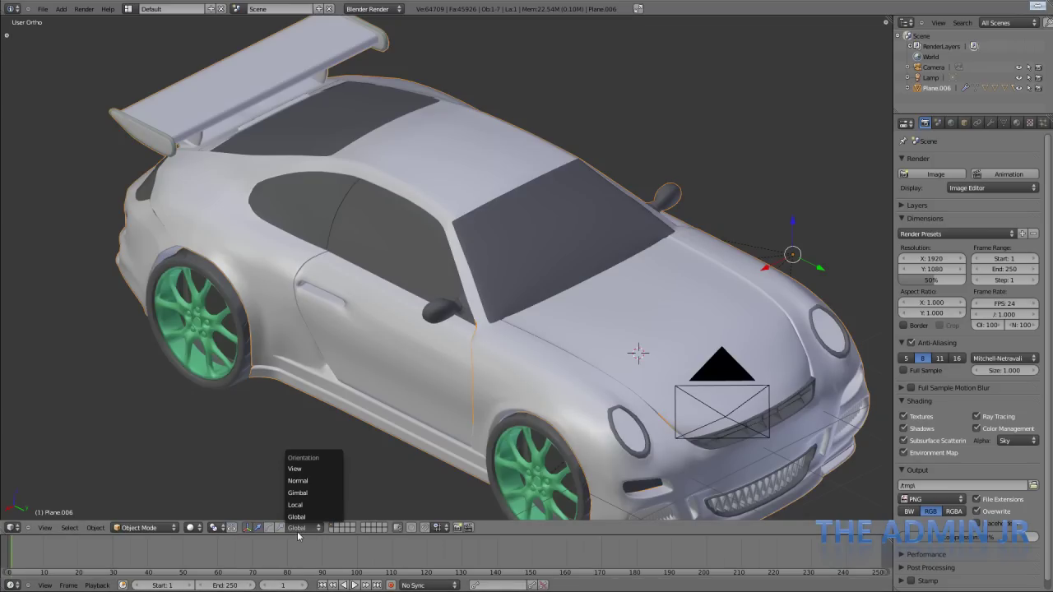
click(301, 505)
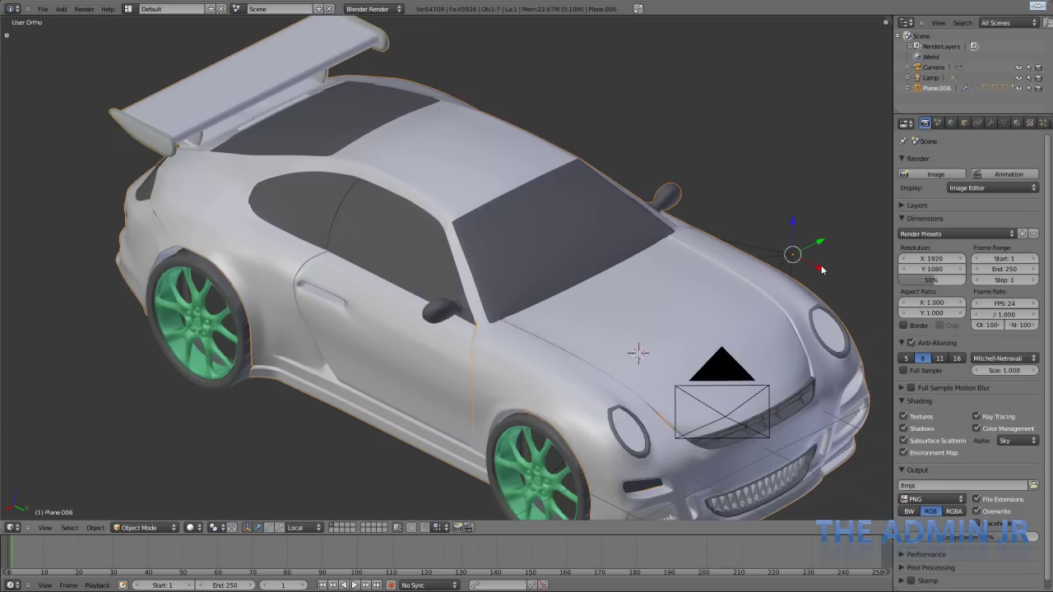
drag(821, 270, 803, 213)
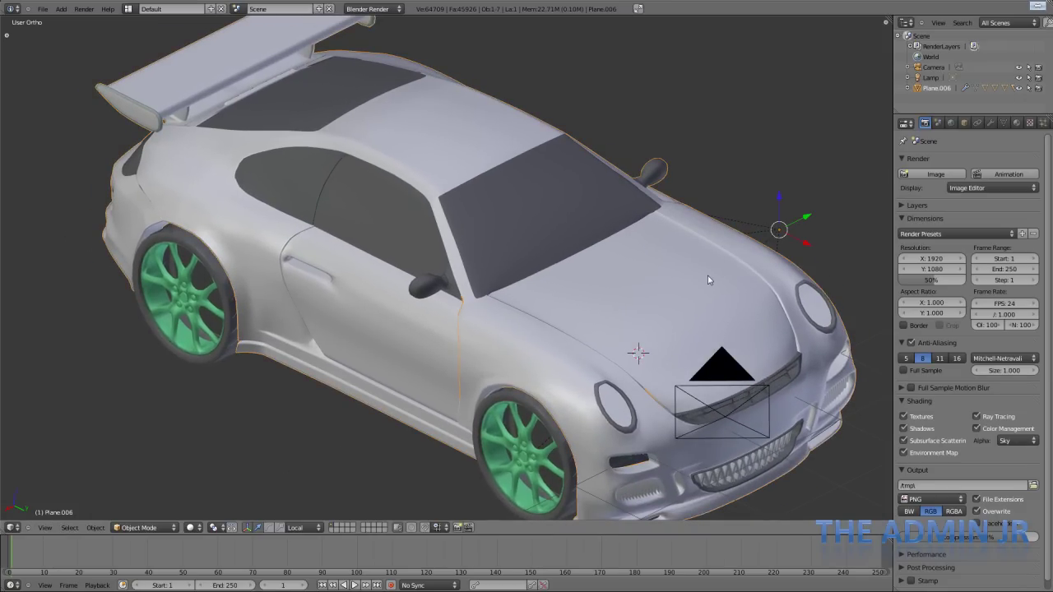
key(ctrl+z)
key(a)
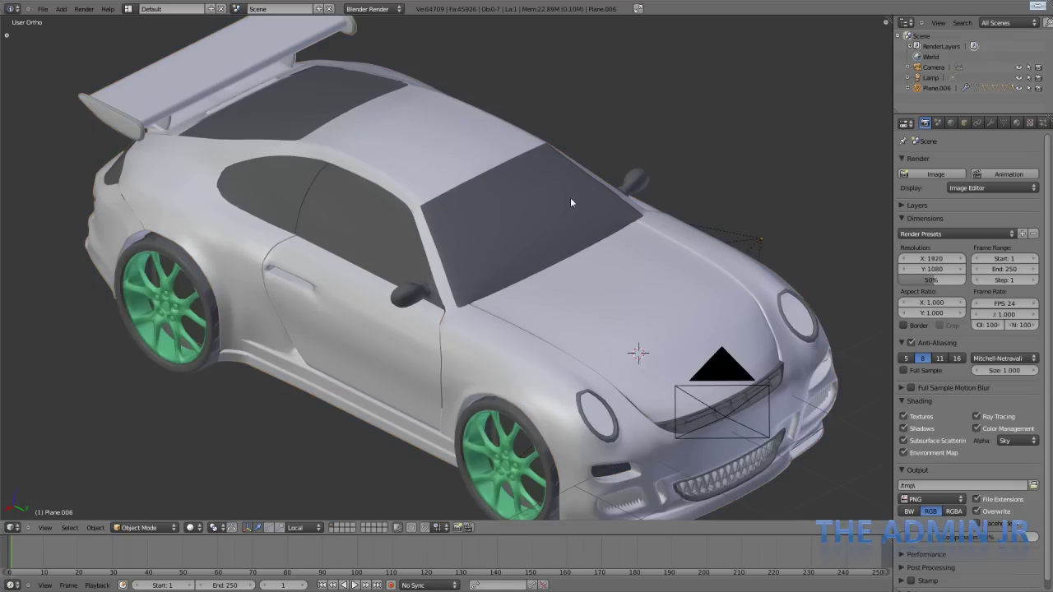
middle_drag(401, 343, 422, 336)
View the car from above and save over Porsche.blend.
scroll(422, 334, down, 2)
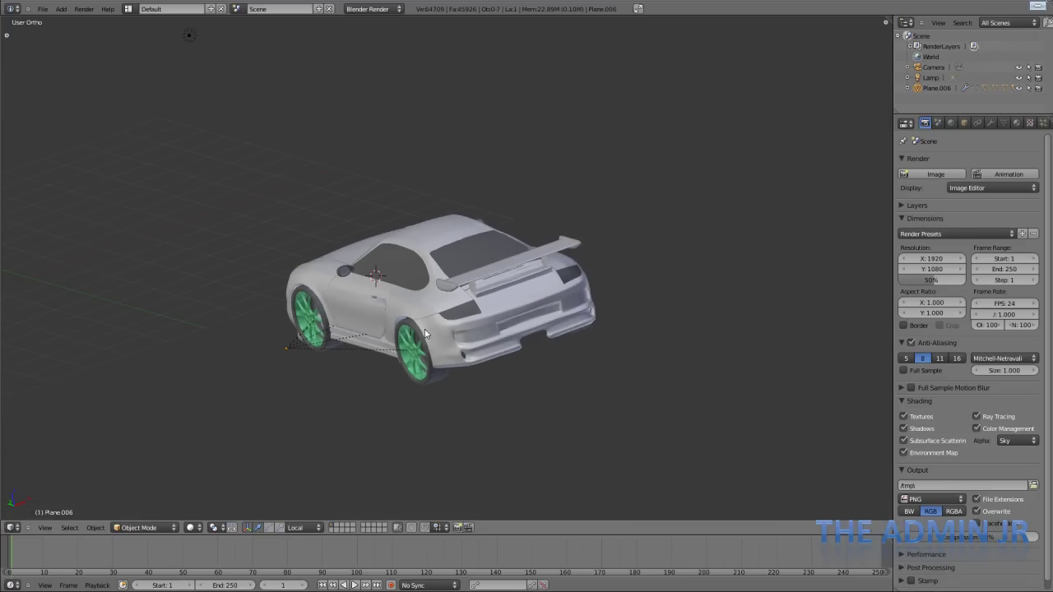
scroll(424, 329, down, 4)
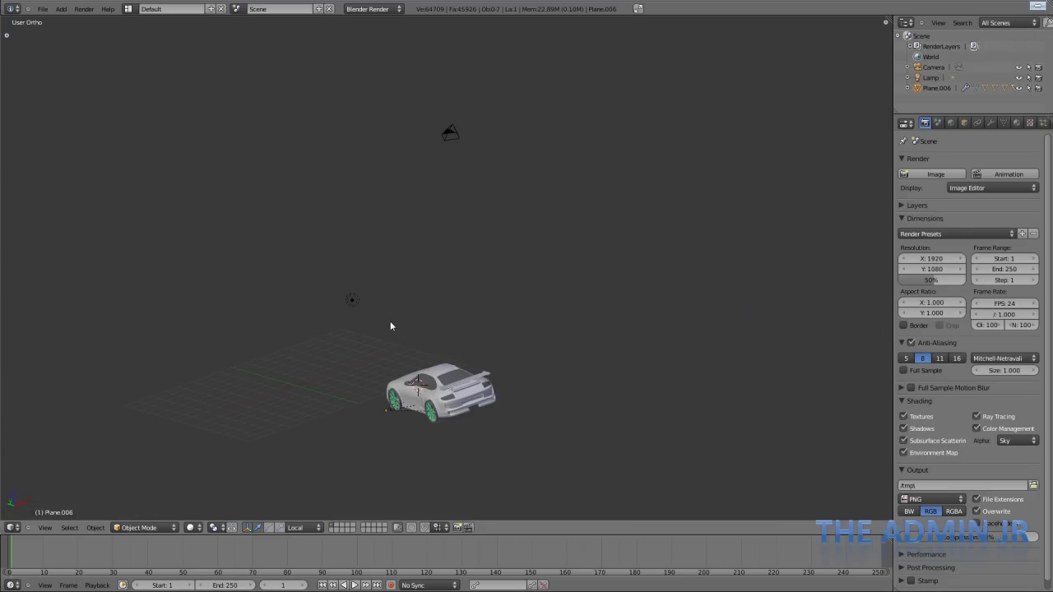
key(KP_7)
scroll(390, 345, up, 6)
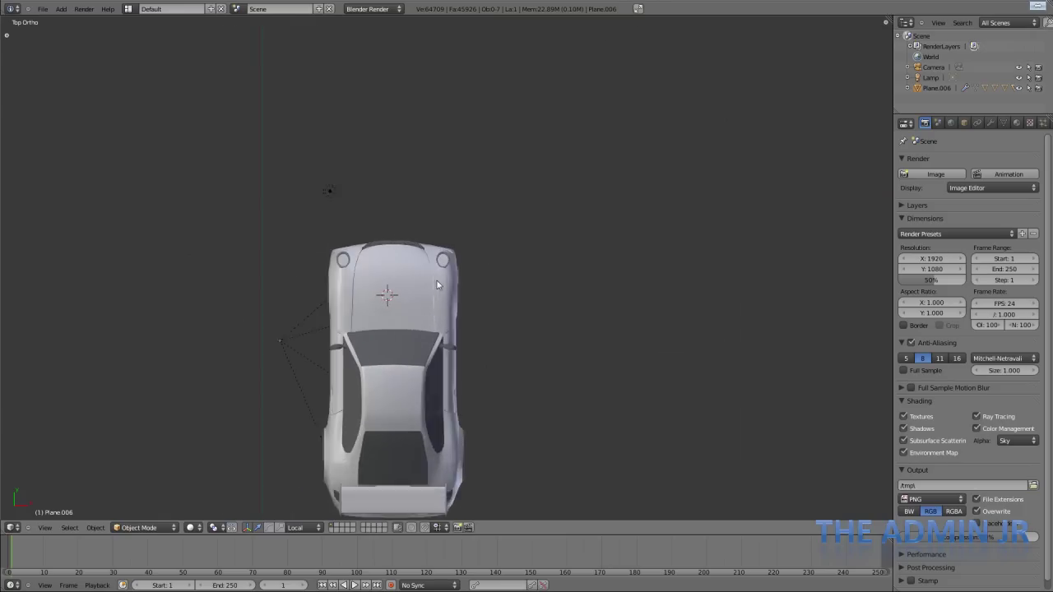
key(ctrl+s)
click(419, 309)
scroll(411, 329, down, 2)
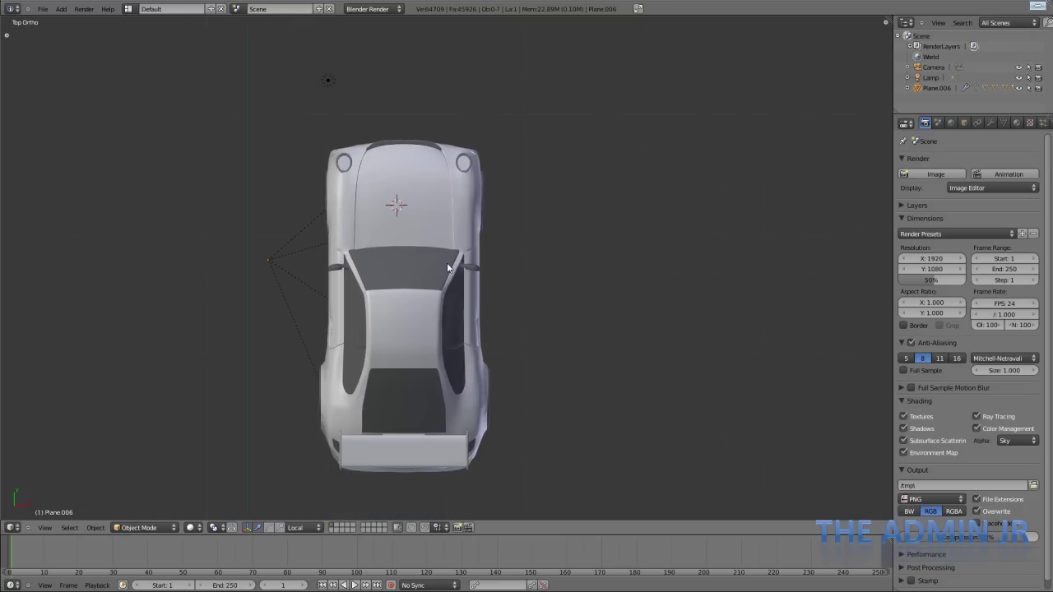
Switch to empty layer 2 and add a mesh Cube there.
middle_drag(410, 344, 526, 211)
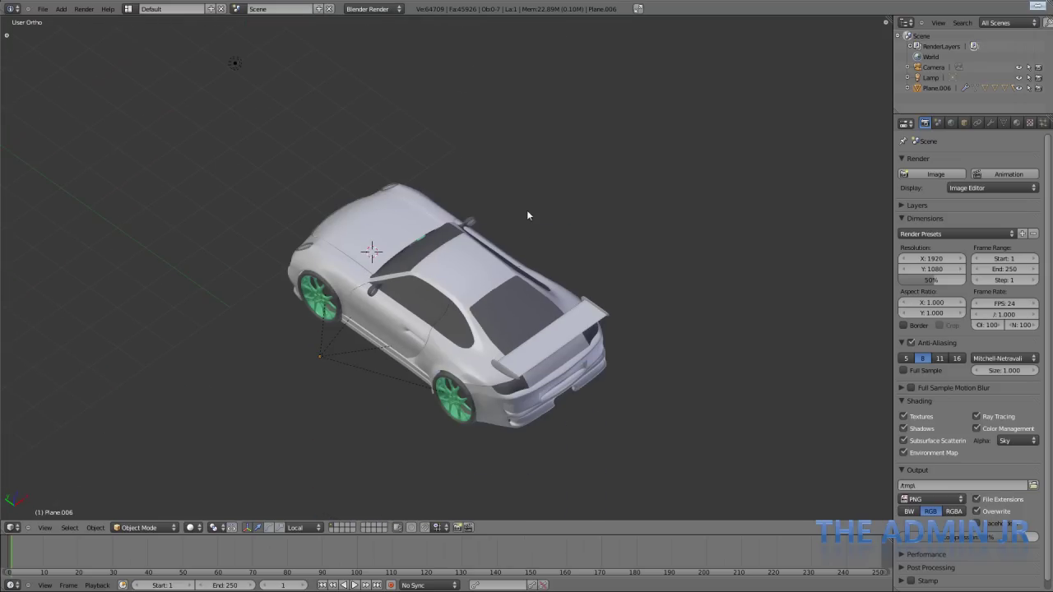
key(KP_1)
scroll(526, 209, down, 3)
key(KP_3)
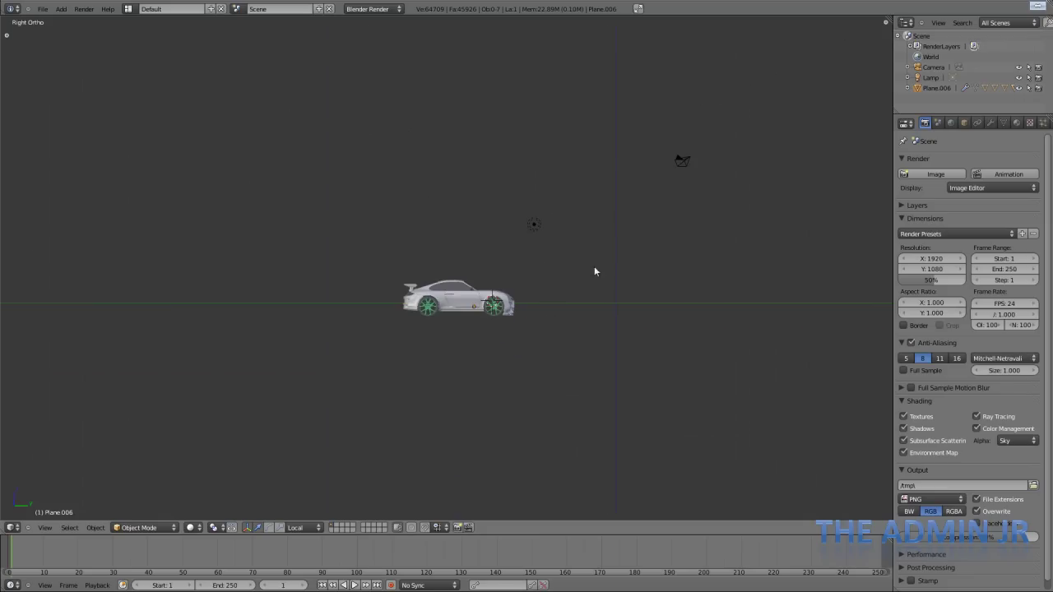
key(2)
key(shift+a)
mouse_move(518, 298)
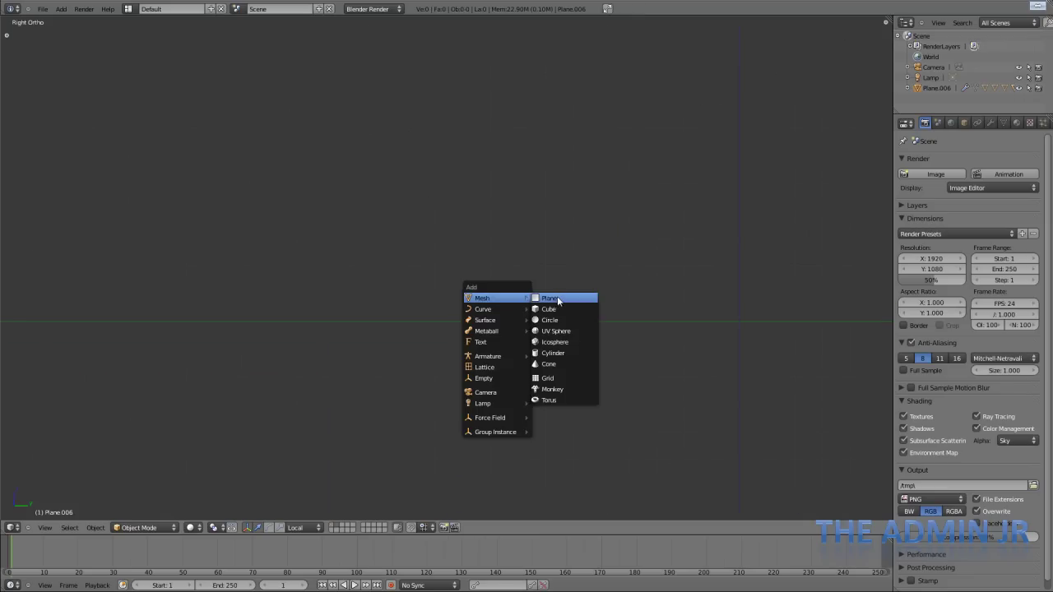
click(556, 313)
scroll(500, 239, up, 6)
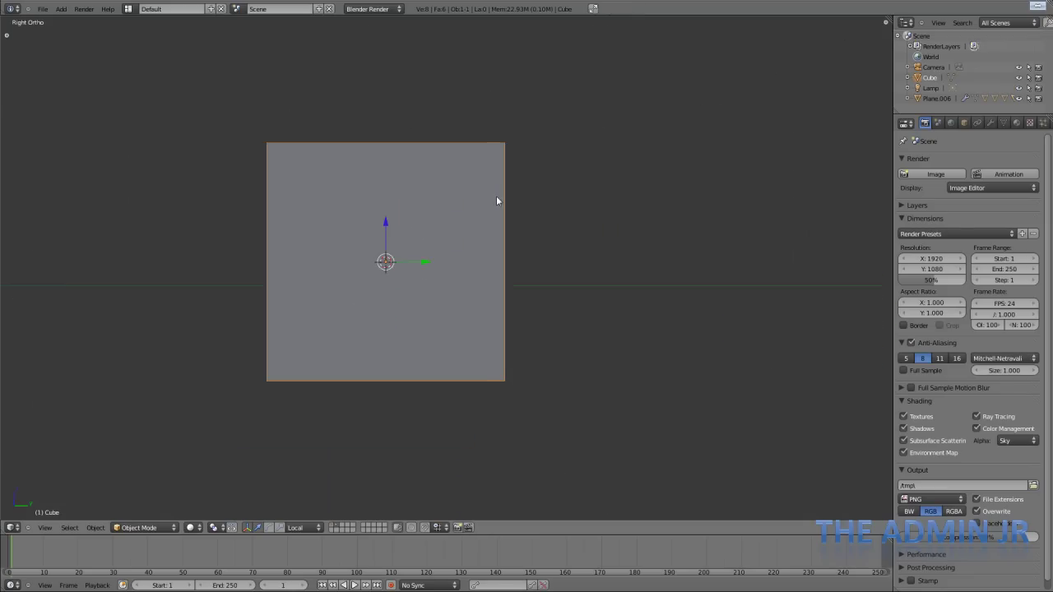
middle_drag(586, 252, 422, 313)
Dismiss the delete prompt without deleting anything and select the cube.
scroll(463, 345, up, 4)
scroll(423, 313, down, 2)
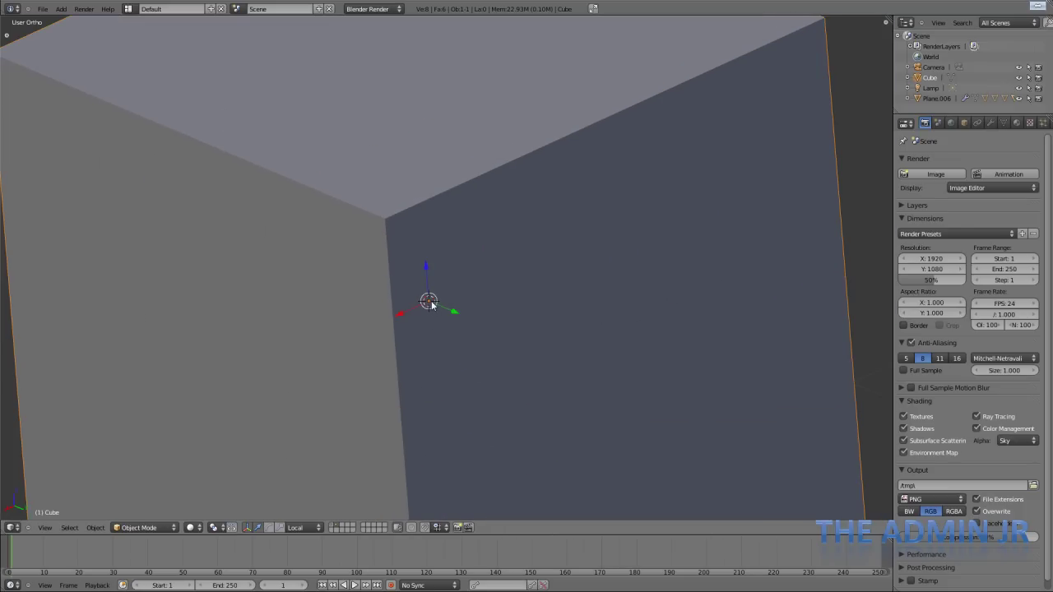
scroll(460, 311, down, 4)
scroll(466, 310, down, 1)
key(x)
key(a)
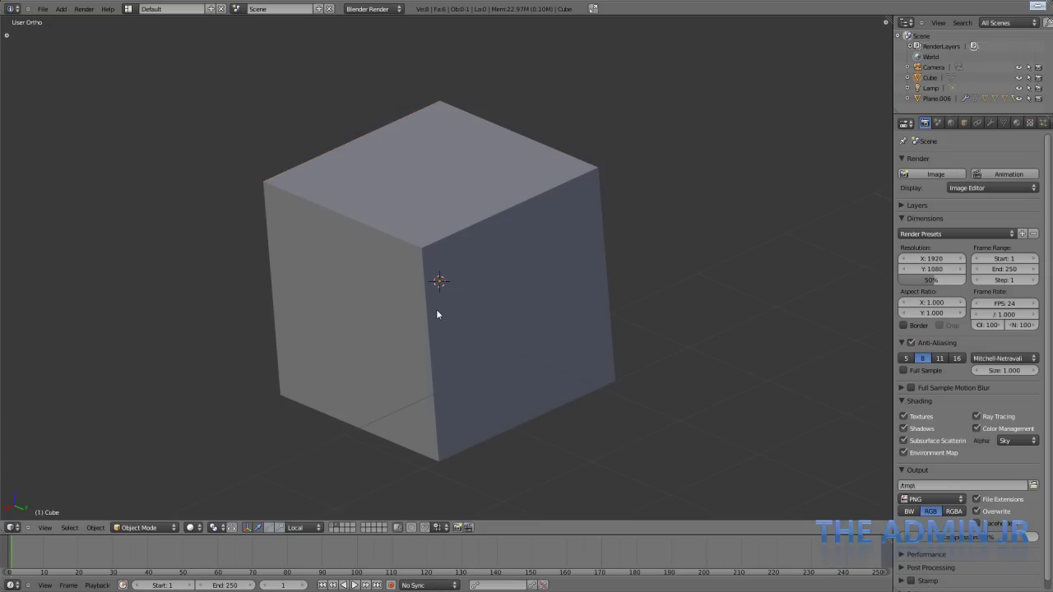
right_click(437, 311)
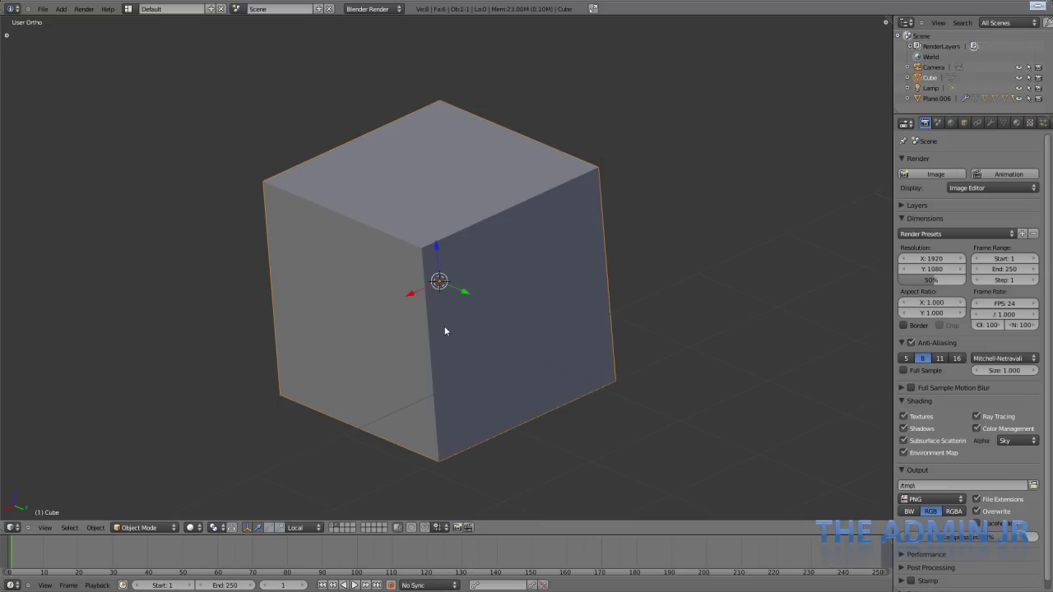
Try scaling, rotating and moving the cube, cancelling each one.
key(s)
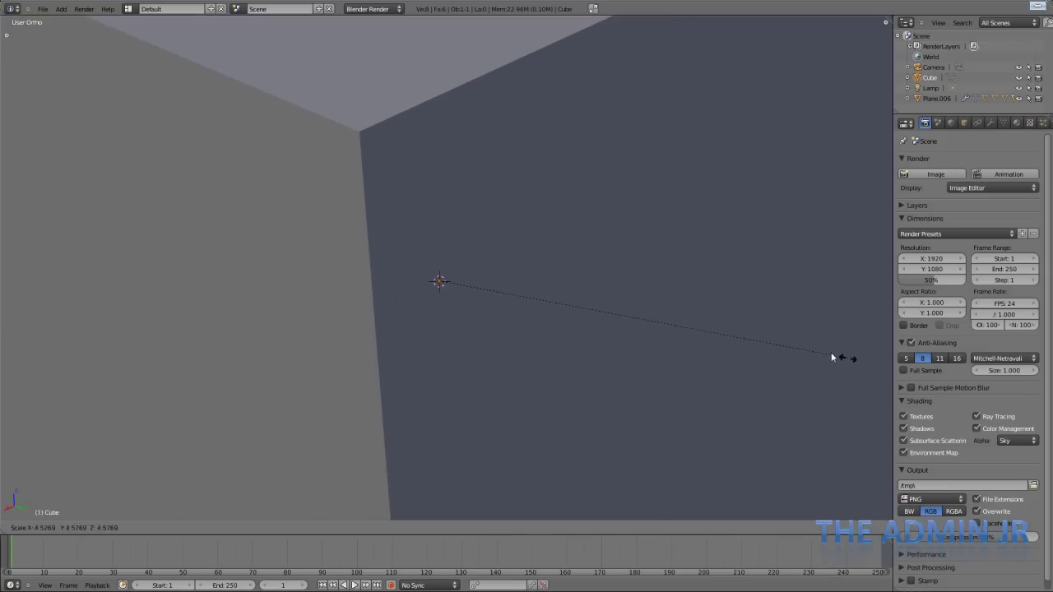
key(Escape)
key(r)
key(Escape)
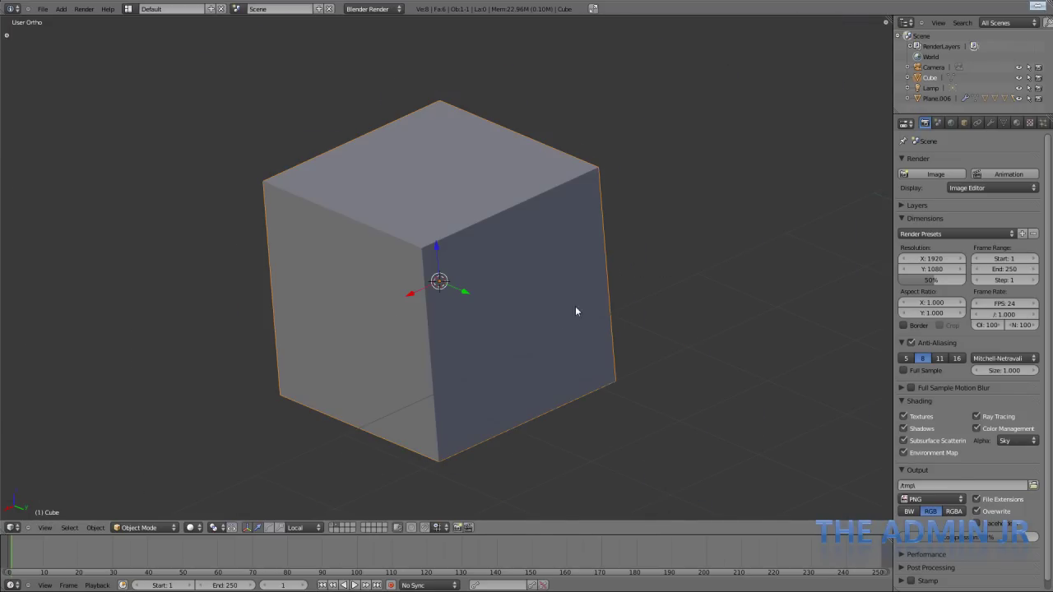
key(g)
key(Escape)
In Front view, shift the cube's mesh left along X in Edit Mode, keeping its origin centred.
key(KP_1)
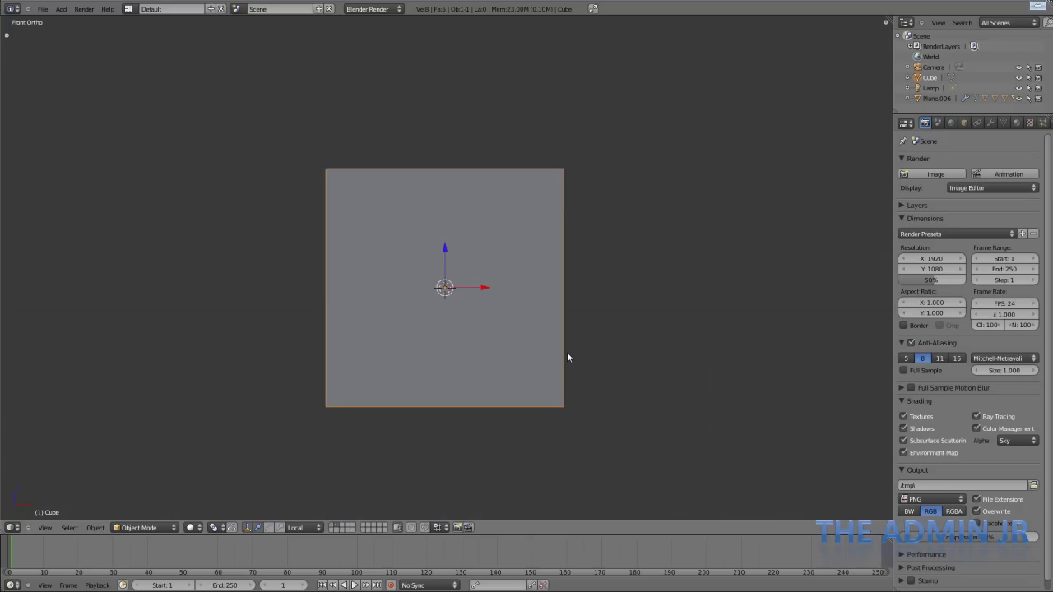
key(x)
key(Escape)
key(Tab)
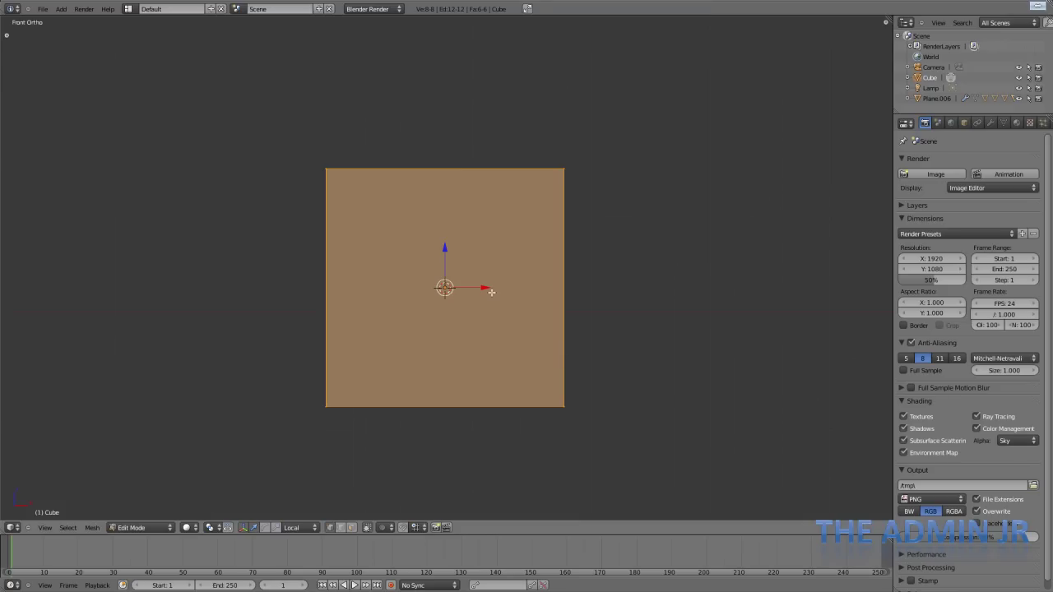
key(g)
key(x)
key(x)
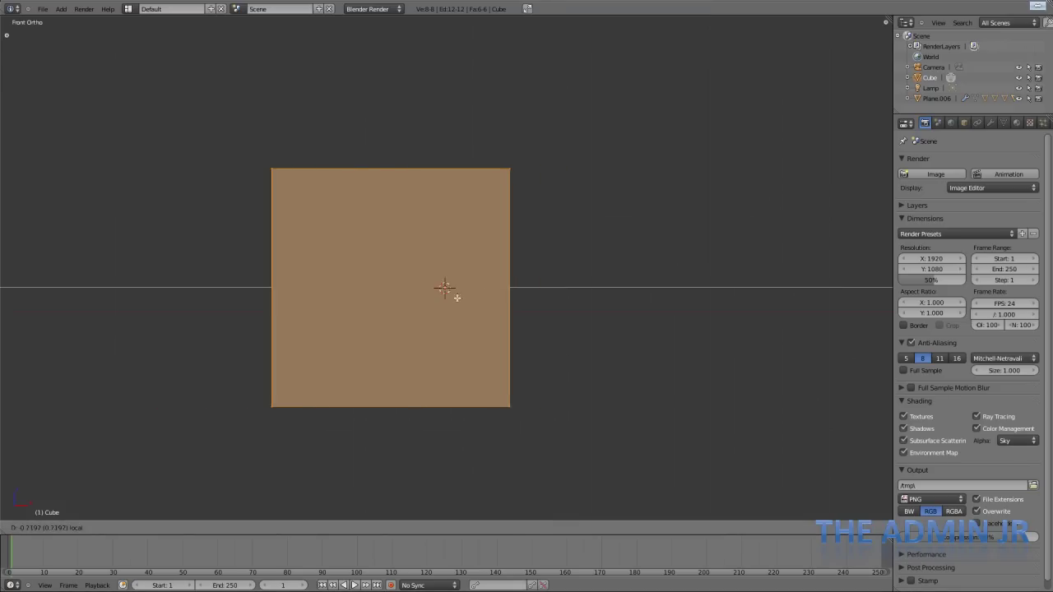
click(271, 299)
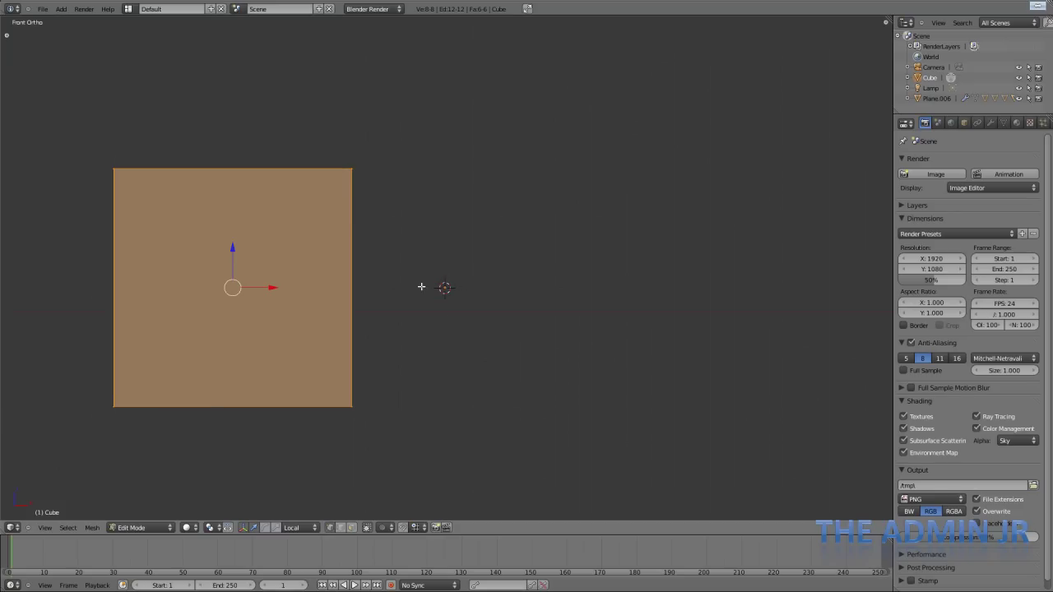
key(Tab)
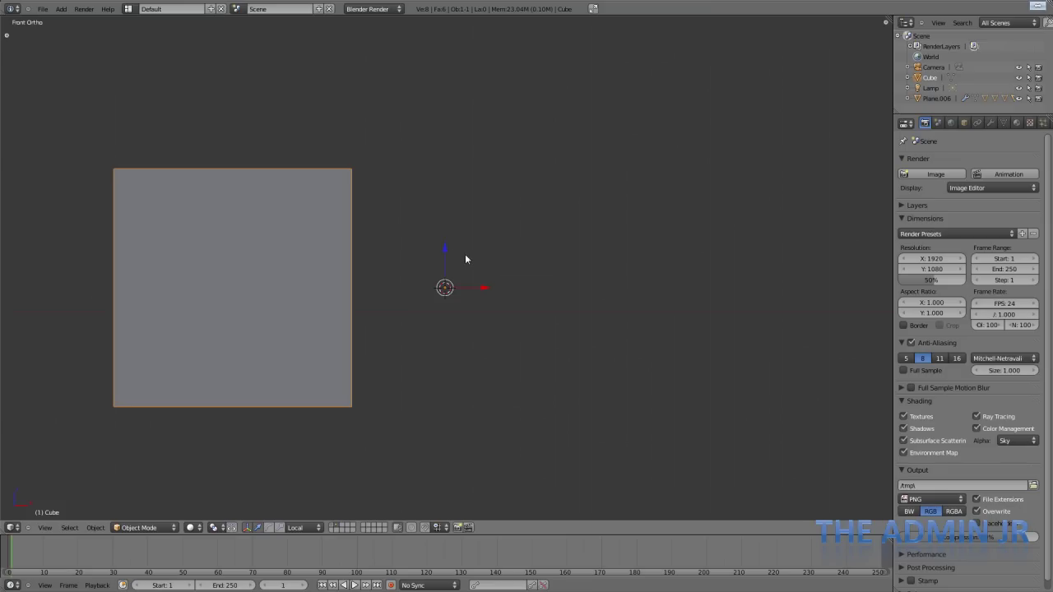
Orbit around the cube, try rotating it, then move it into place instead.
scroll(465, 259, down, 3)
middle_drag(387, 332, 465, 352)
key(r)
key(r)
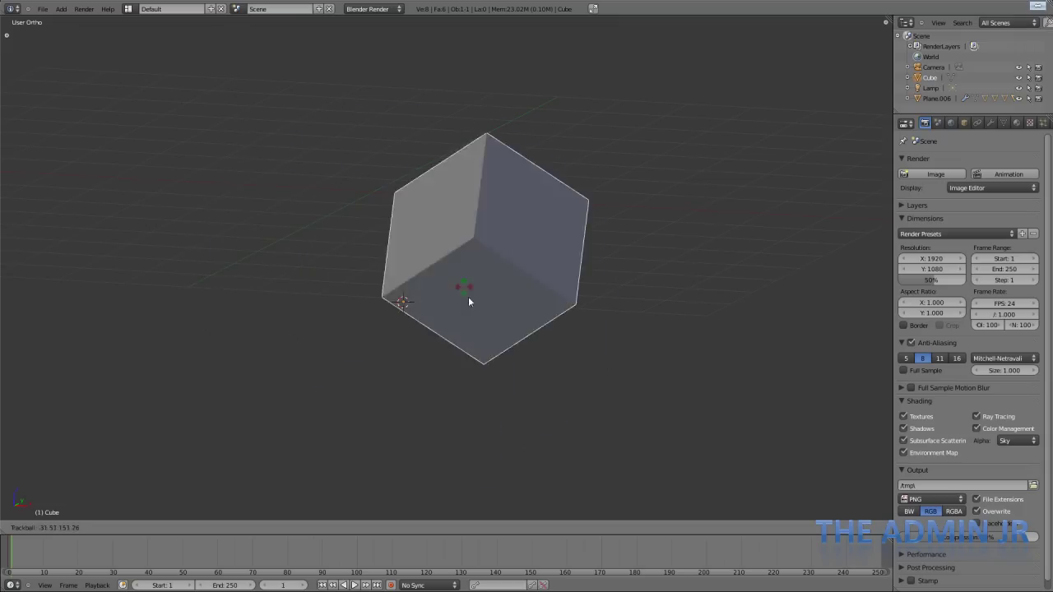
key(g)
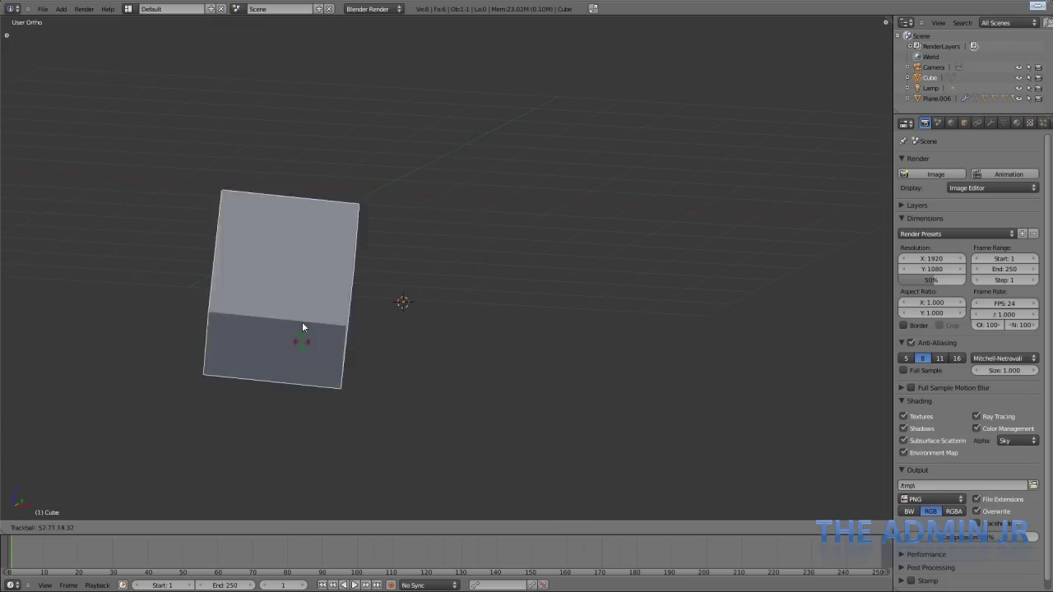
click(302, 322)
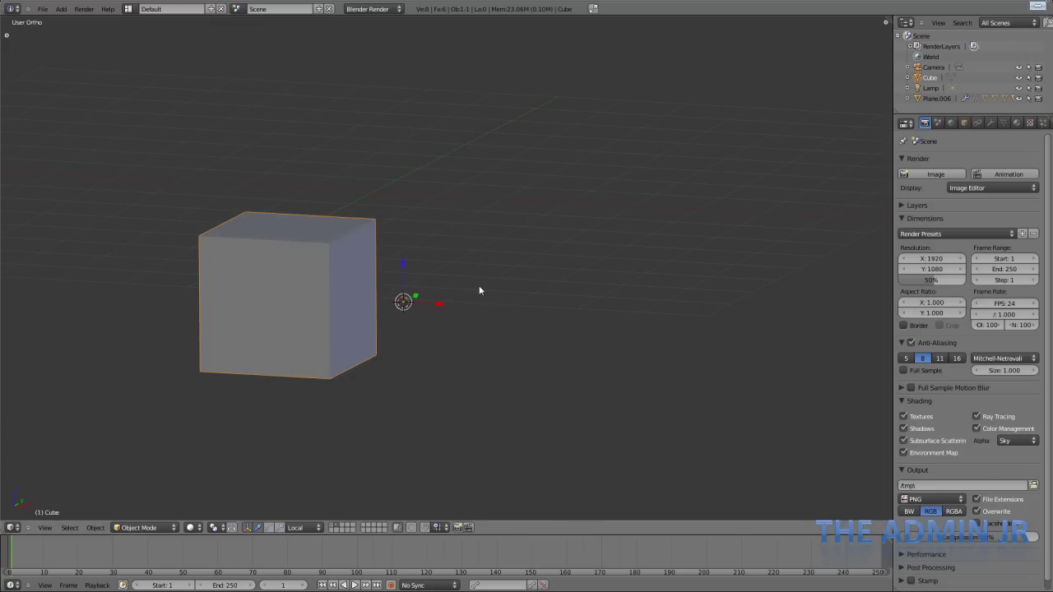
Return to Front view, pan the scene, and show the Tool Shelf.
key(KP_1)
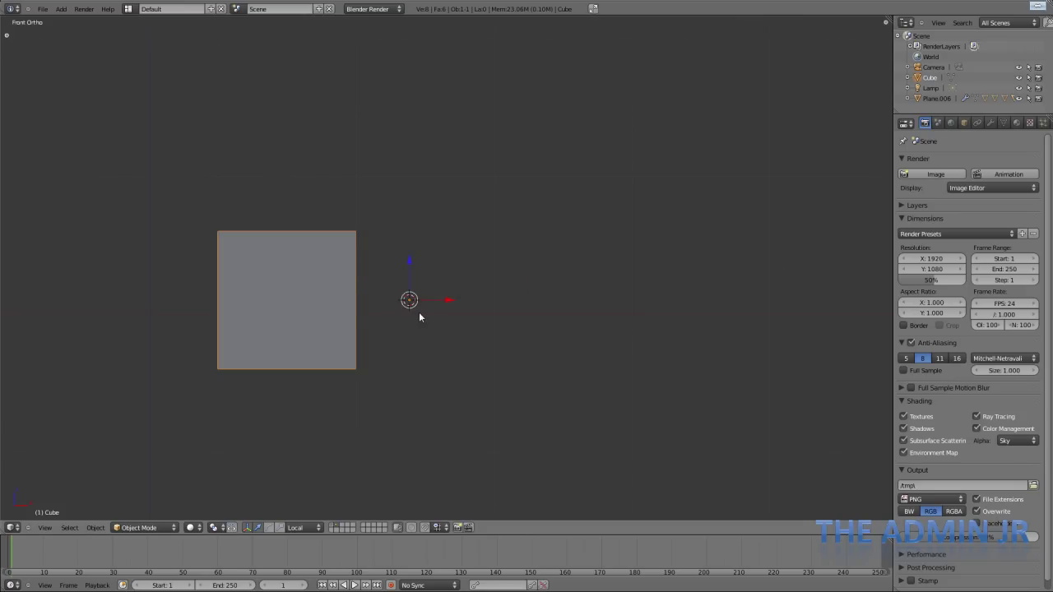
scroll(419, 315, up, 5)
shift+middle_drag(404, 329, 469, 277)
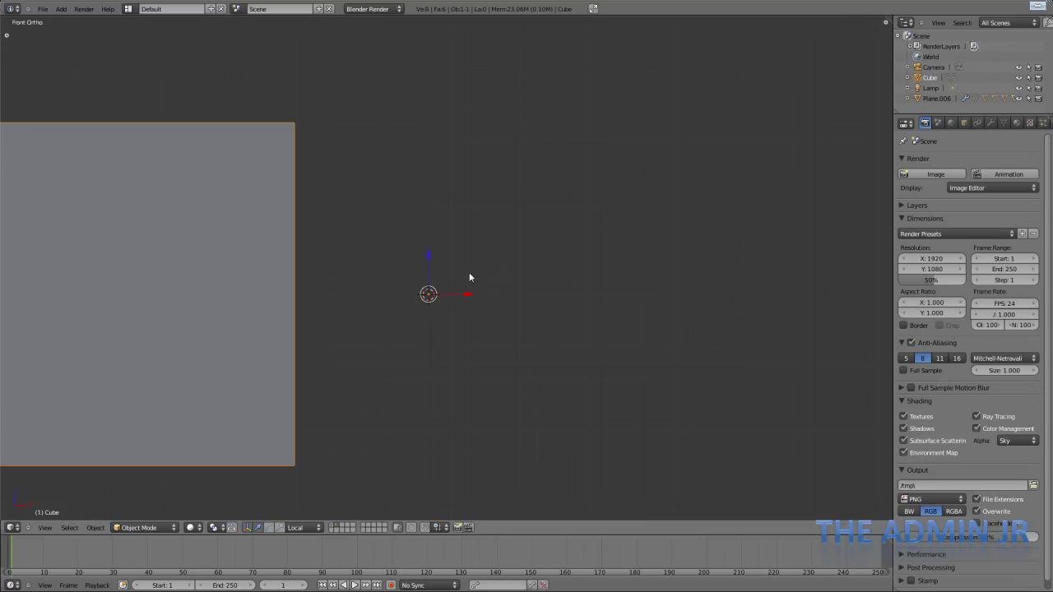
scroll(469, 278, down, 2)
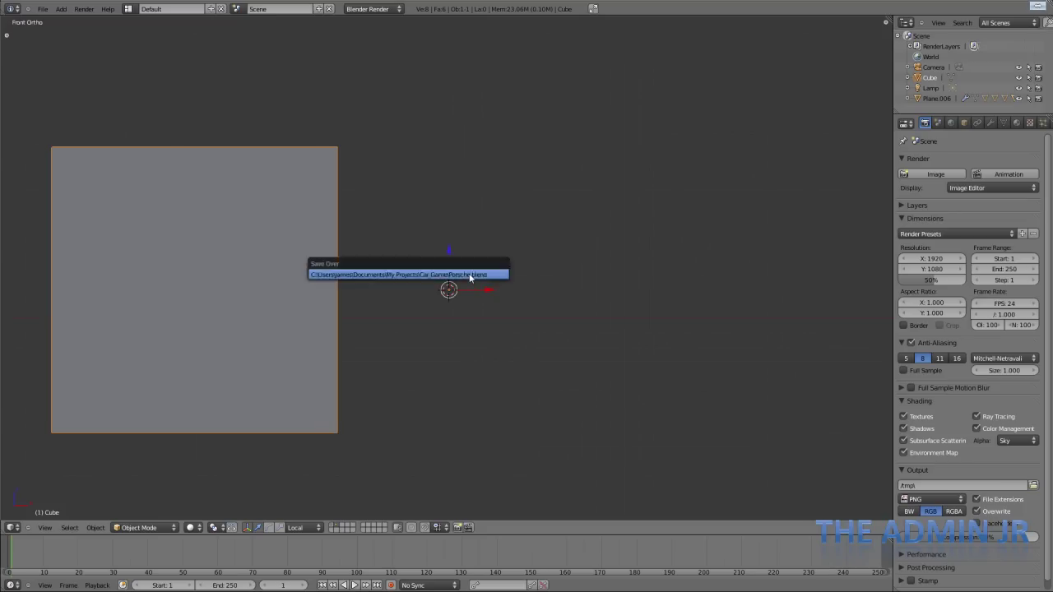
shift+middle_drag(469, 273, 519, 265)
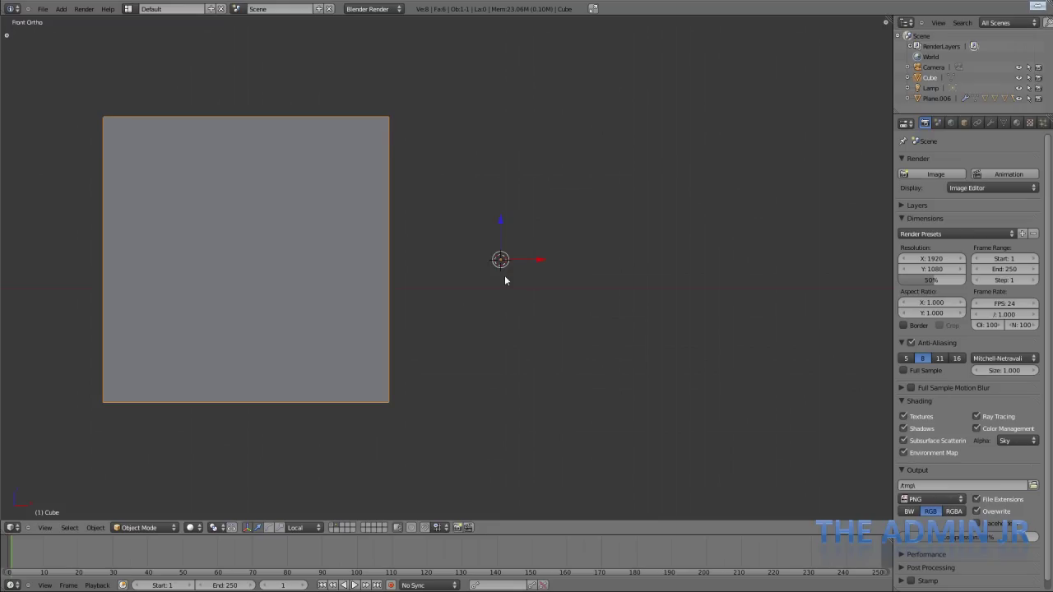
key(t)
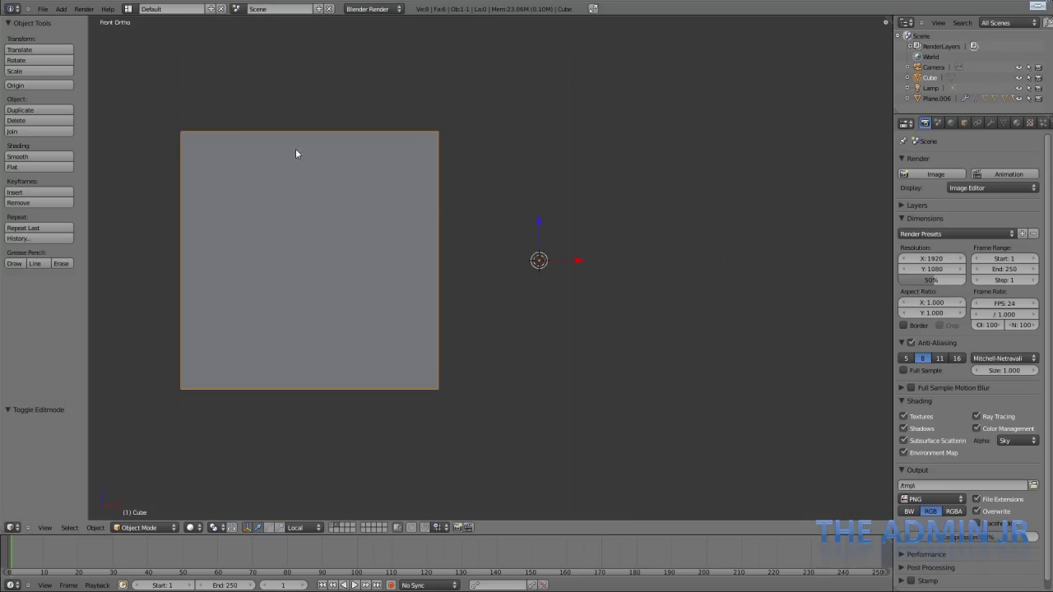
Try the Set Origin options, finally recentring the cube's geometry on its origin.
click(33, 85)
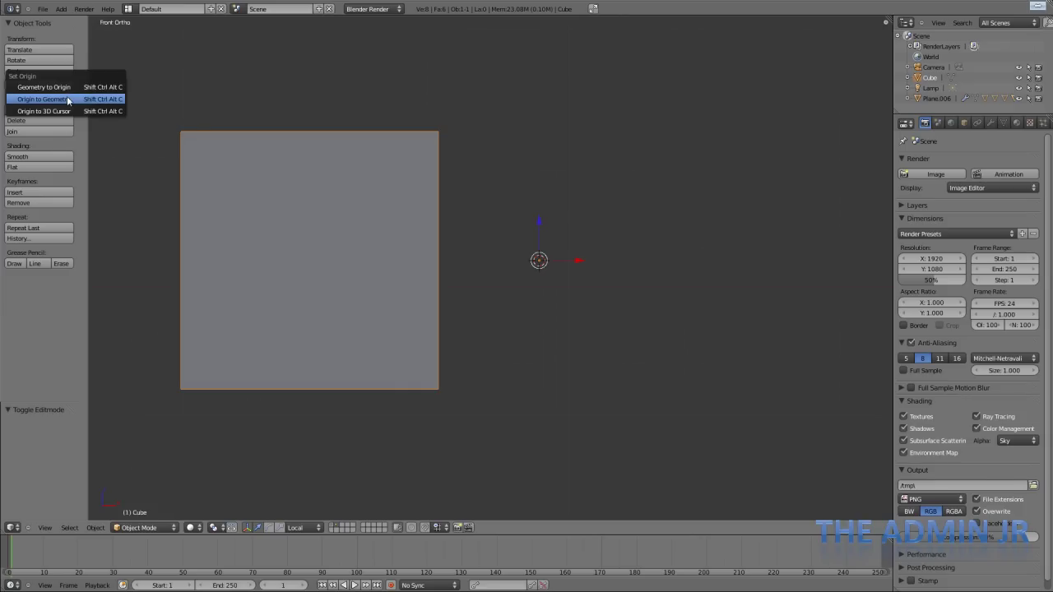
click(68, 99)
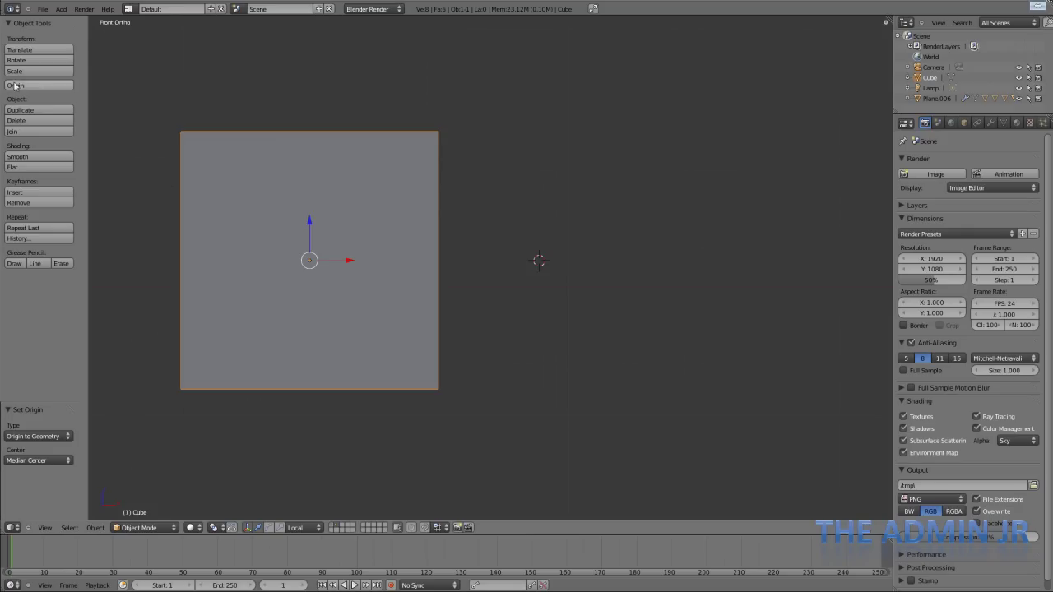
click(40, 85)
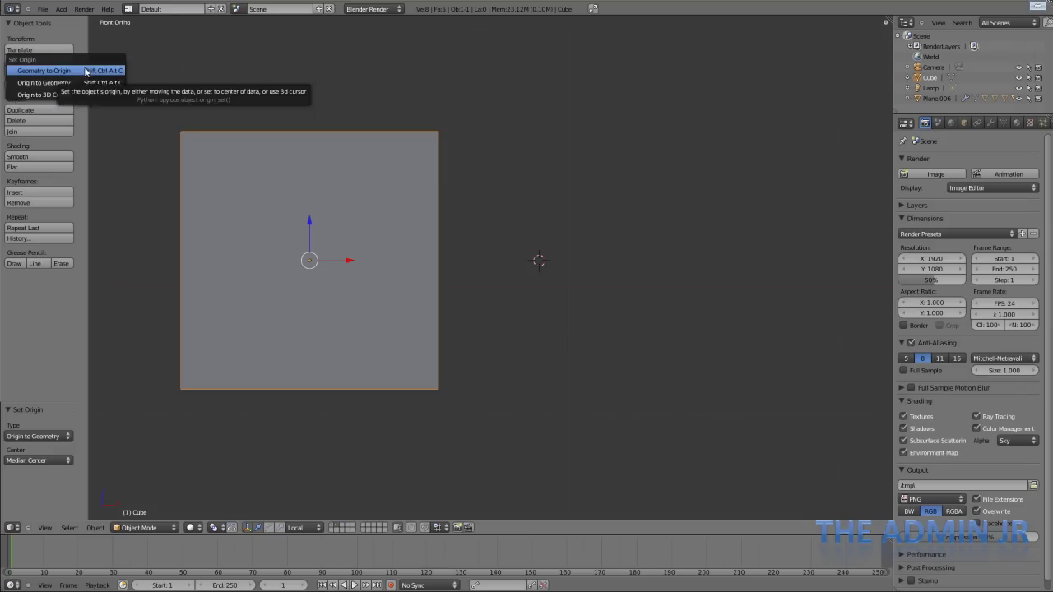
click(51, 94)
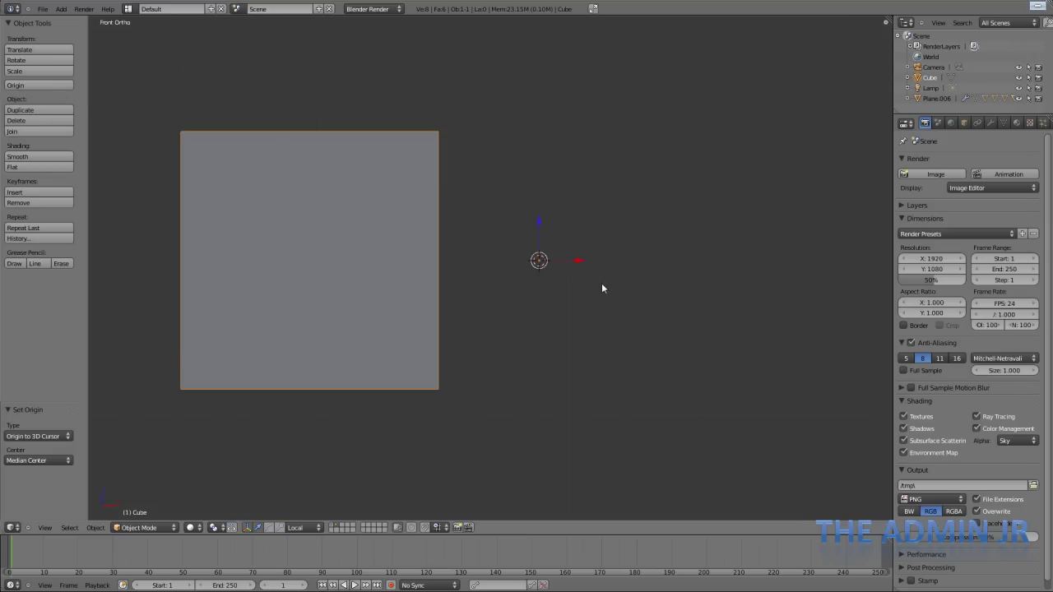
click(39, 85)
click(69, 58)
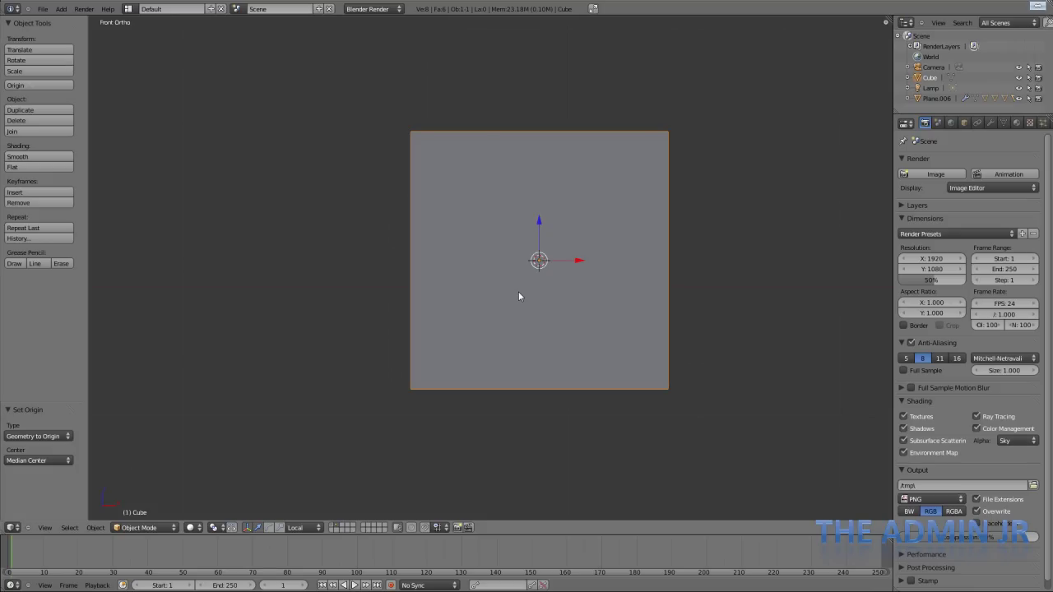
Deselect everything, then select the cube and delete it.
key(a)
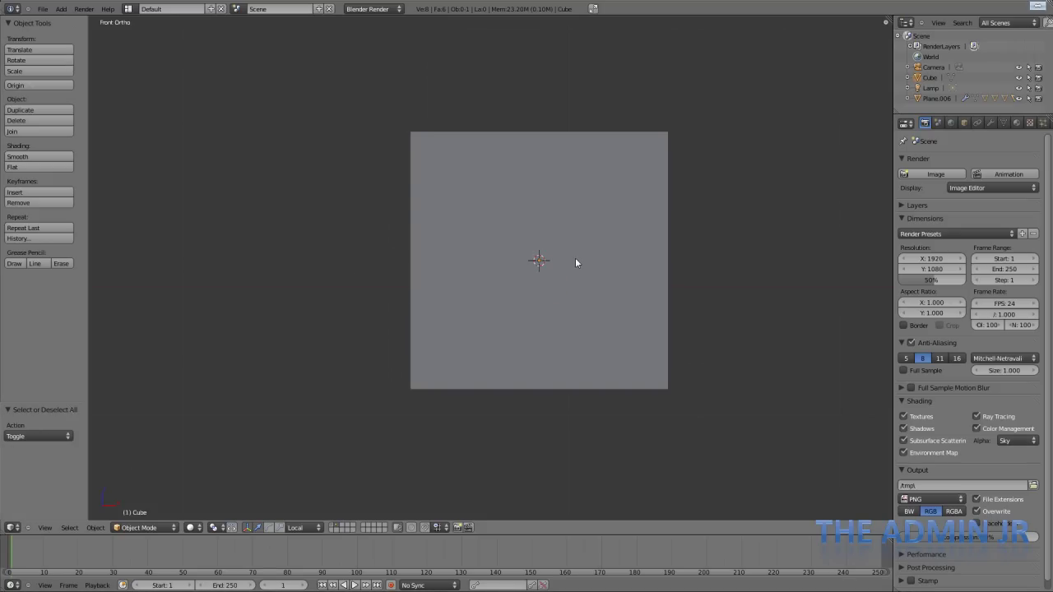
right_click(567, 297)
key(Delete)
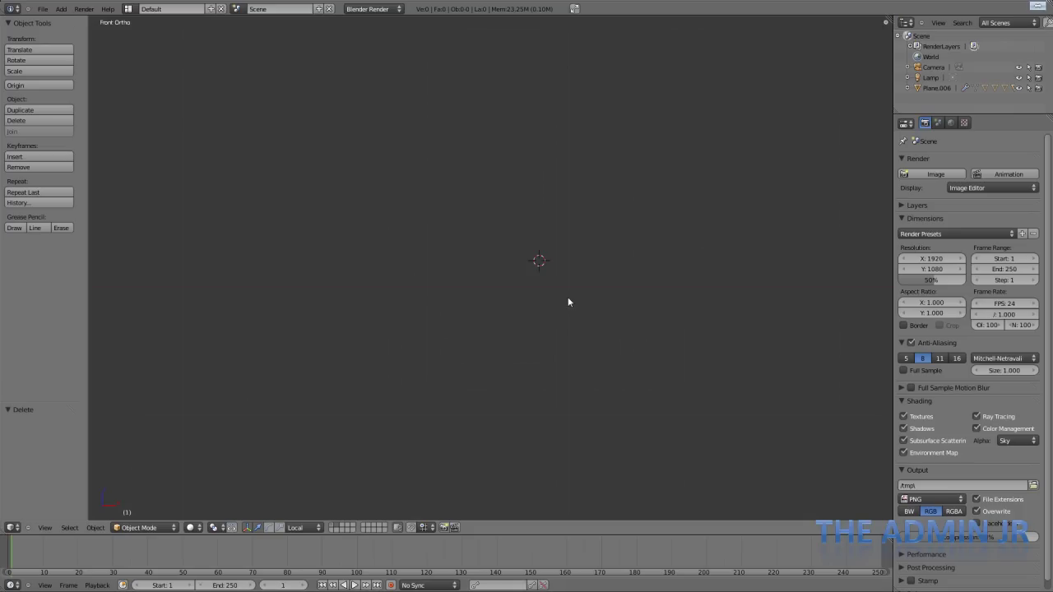
Show layer 1 with the car and view it from the right side.
key(1)
key(KP_3)
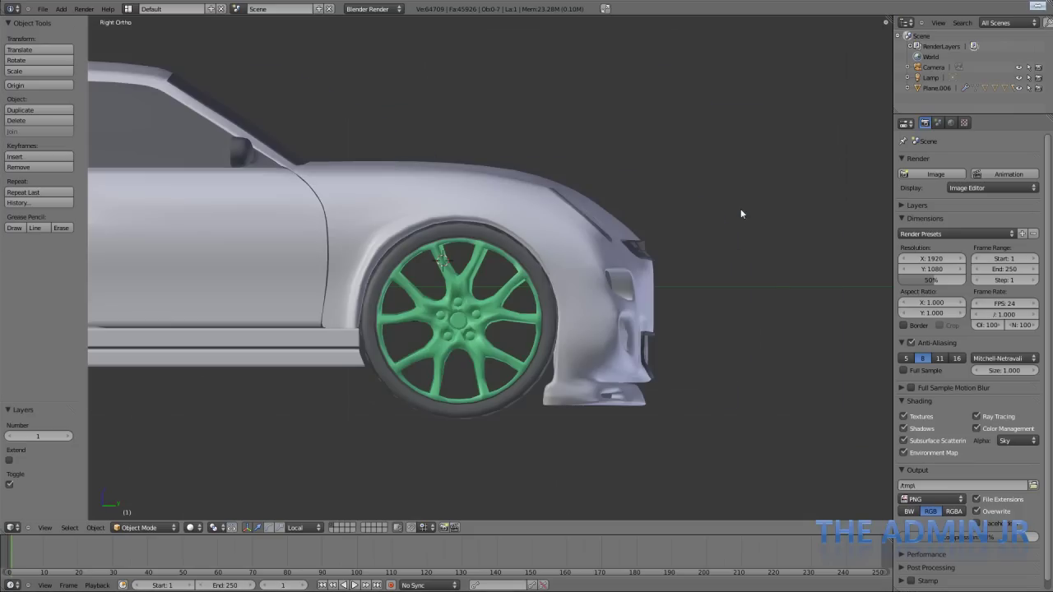
scroll(558, 230, down, 3)
scroll(557, 231, down, 2)
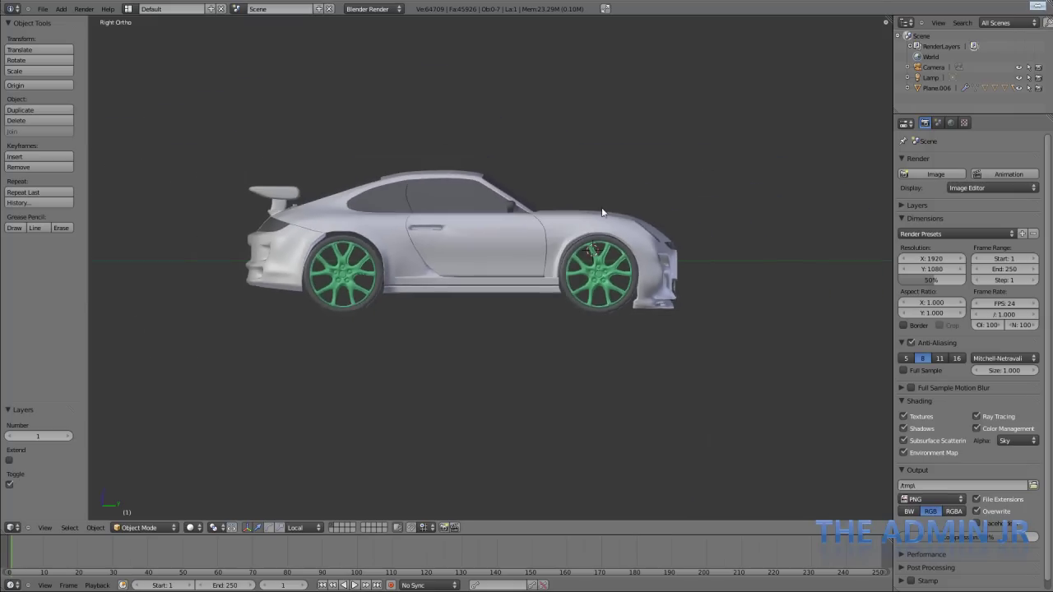
middle_drag(564, 229, 595, 252)
Select the car body and set its Origin to Geometry.
right_click(538, 227)
drag(708, 206, 770, 224)
key(a)
middle_drag(770, 224, 503, 243)
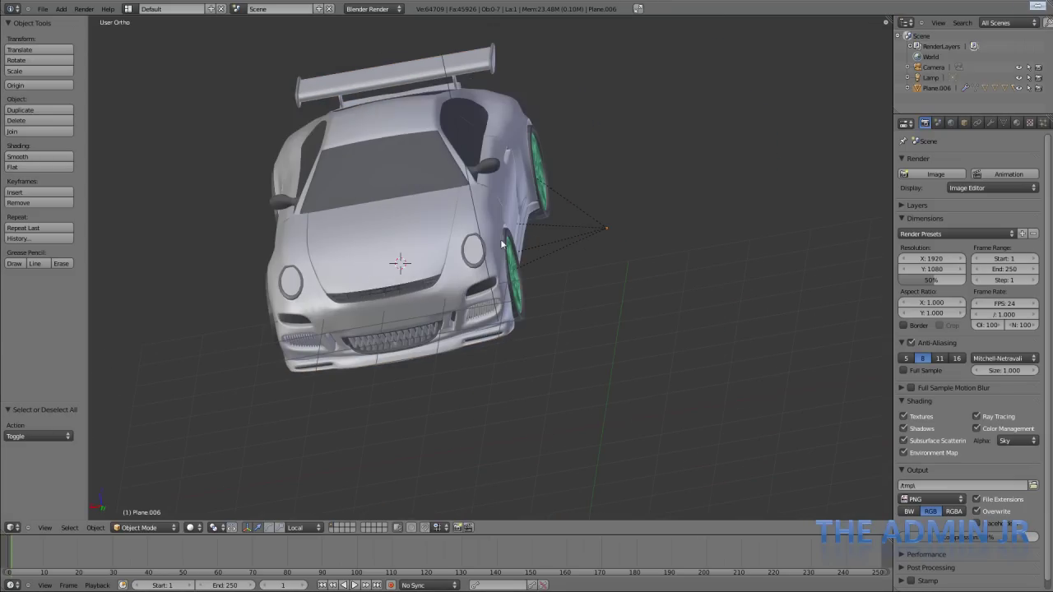
right_click(526, 216)
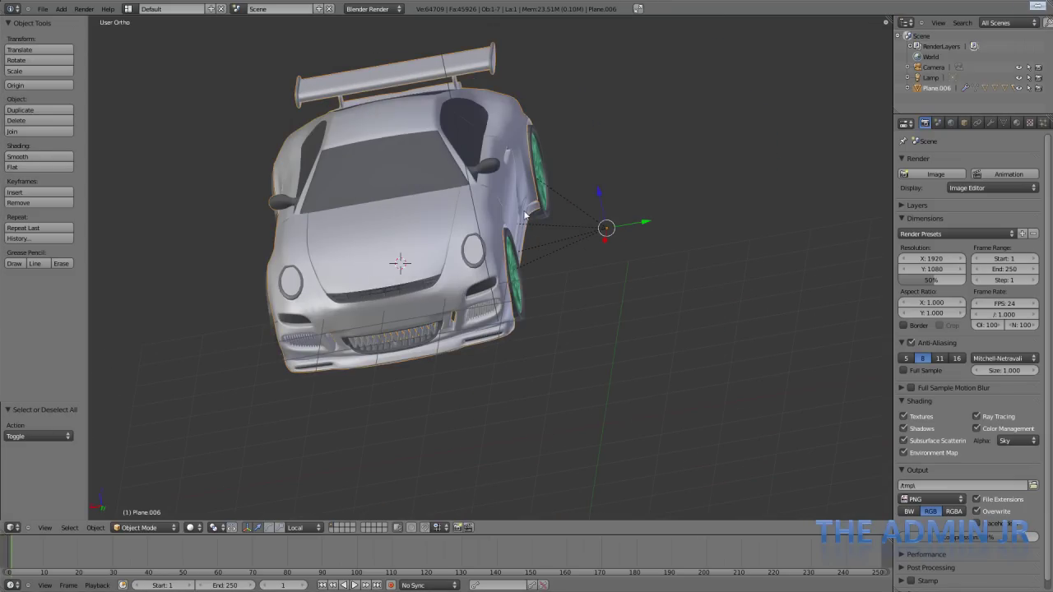
click(34, 85)
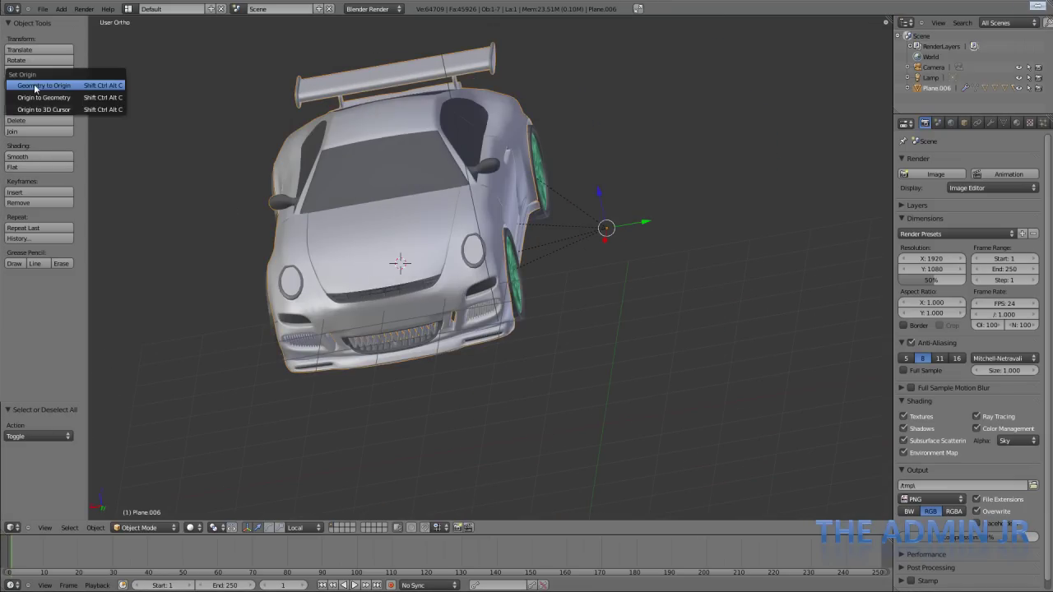
click(77, 98)
Deselect the car and return to the Right view.
key(a)
middle_drag(440, 258, 628, 195)
key(KP_3)
scroll(742, 223, up, 3)
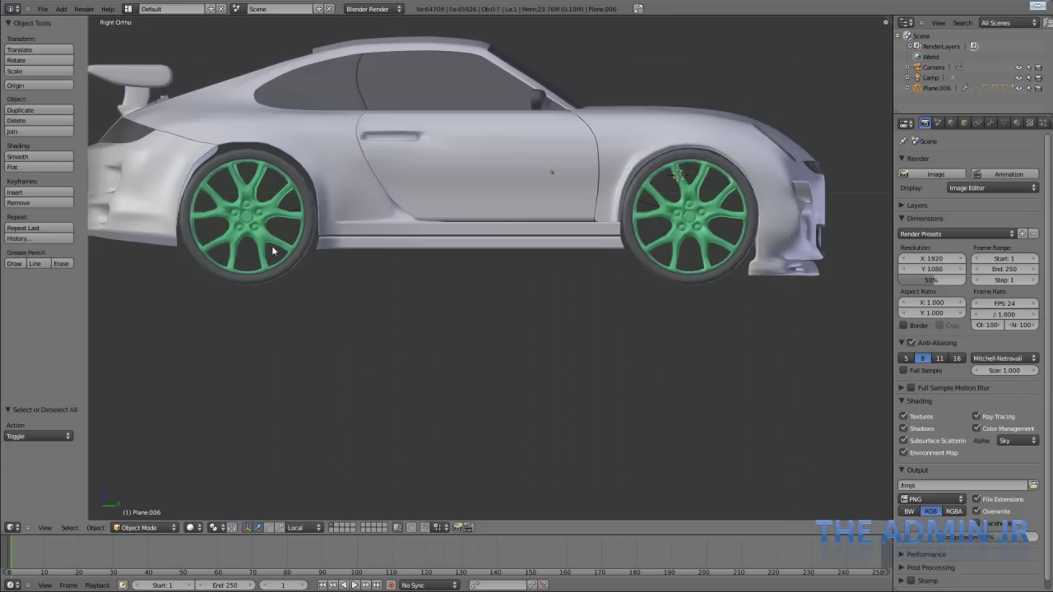
Rotate to the car's underside and select the lower-left wheel Circle.001.
key(KP_8)
key(KP_8)
key(KP_8)
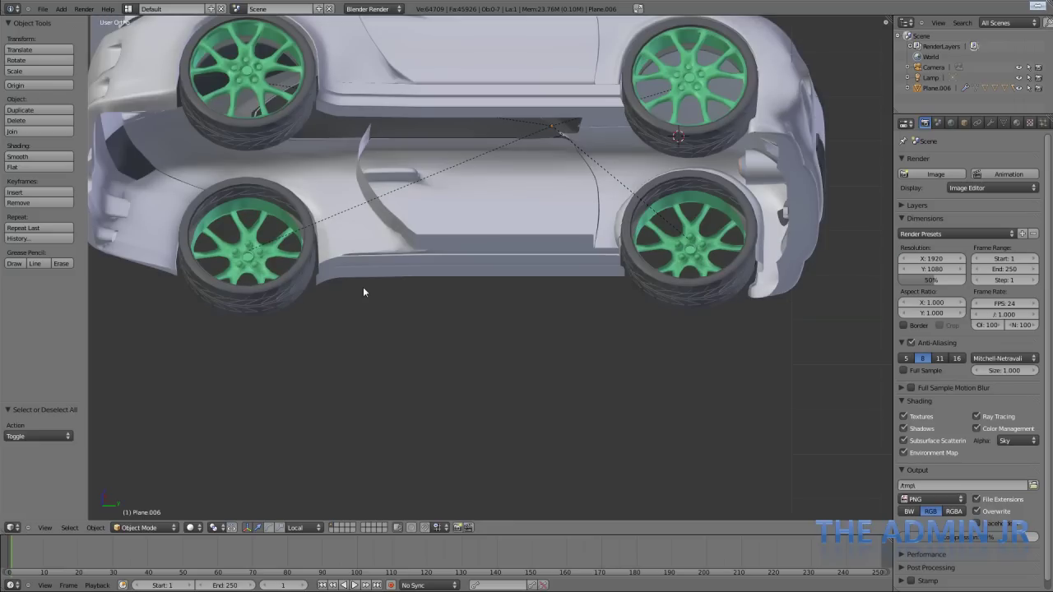
key(x)
key(Escape)
right_click(239, 152)
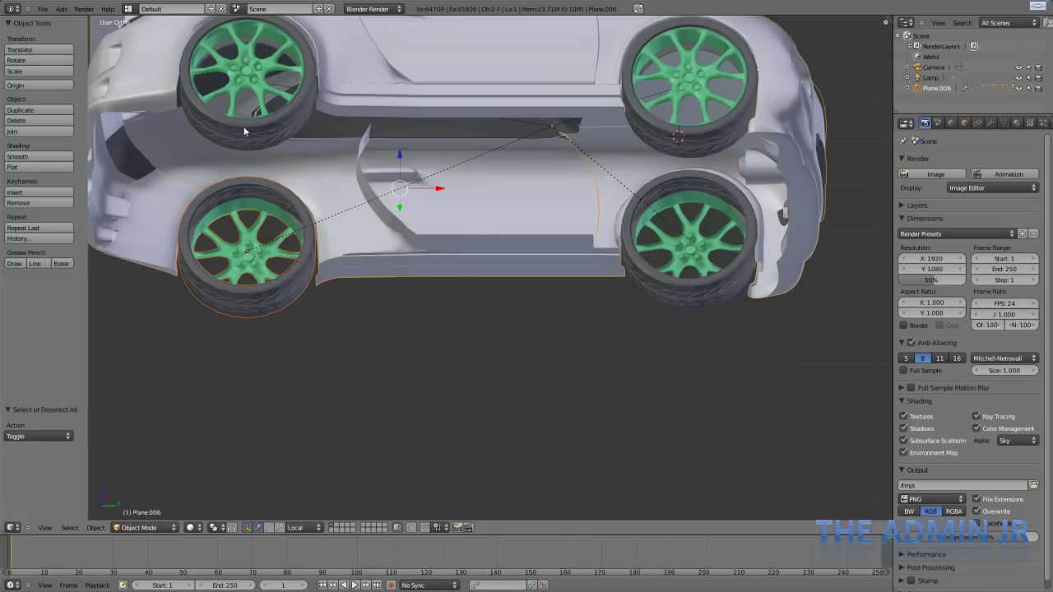
key(g)
right_click(237, 255)
right_click(244, 268)
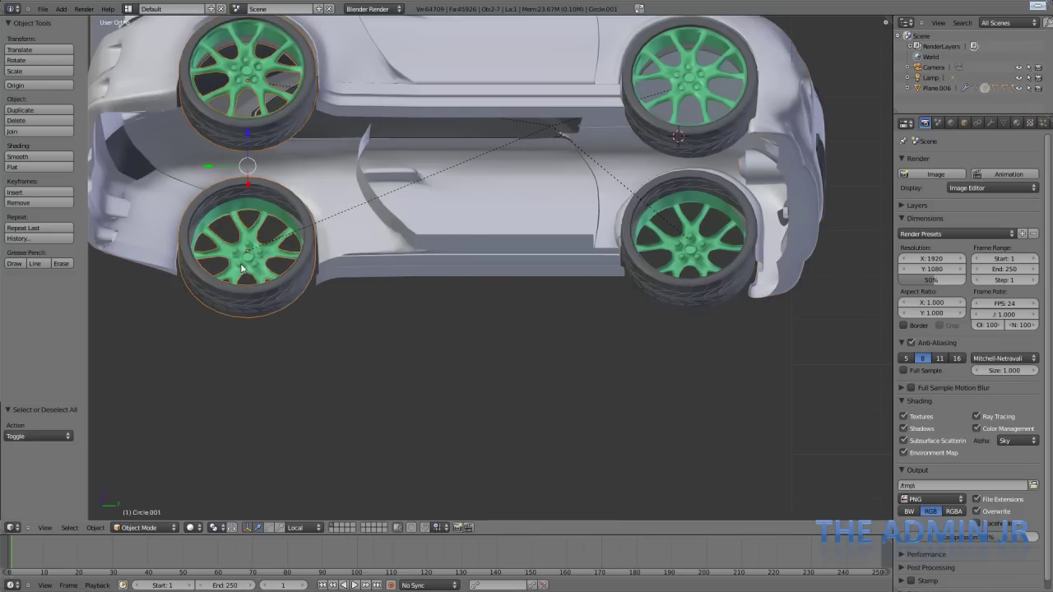
Snap the 3D cursor to the selected wheel with Cursor to Selected.
scroll(363, 272, down, 5)
middle_drag(470, 219, 424, 144)
scroll(448, 238, up, 4)
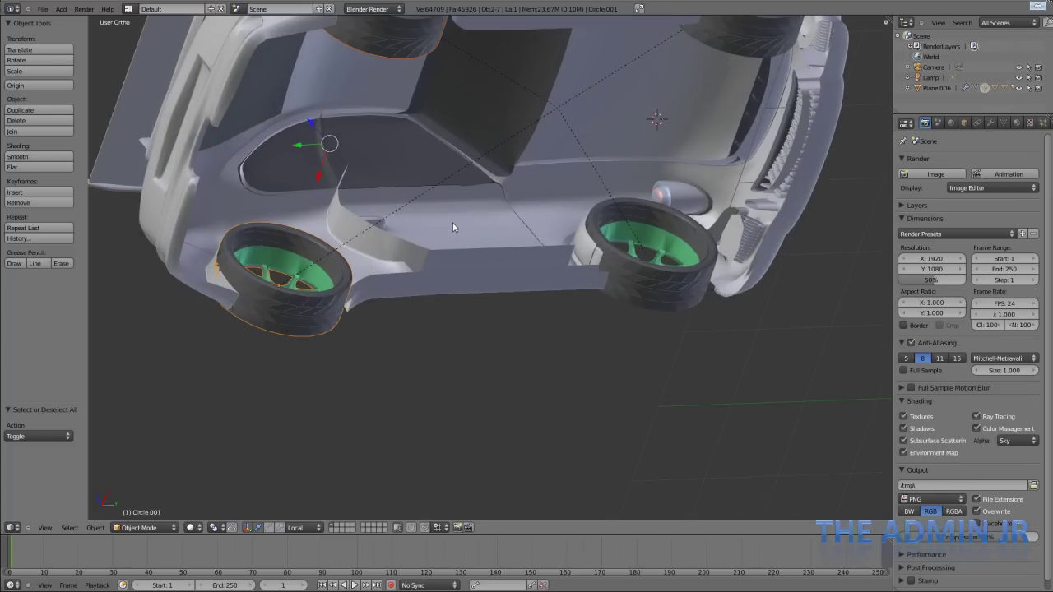
scroll(553, 216, down, 4)
middle_drag(553, 216, 481, 221)
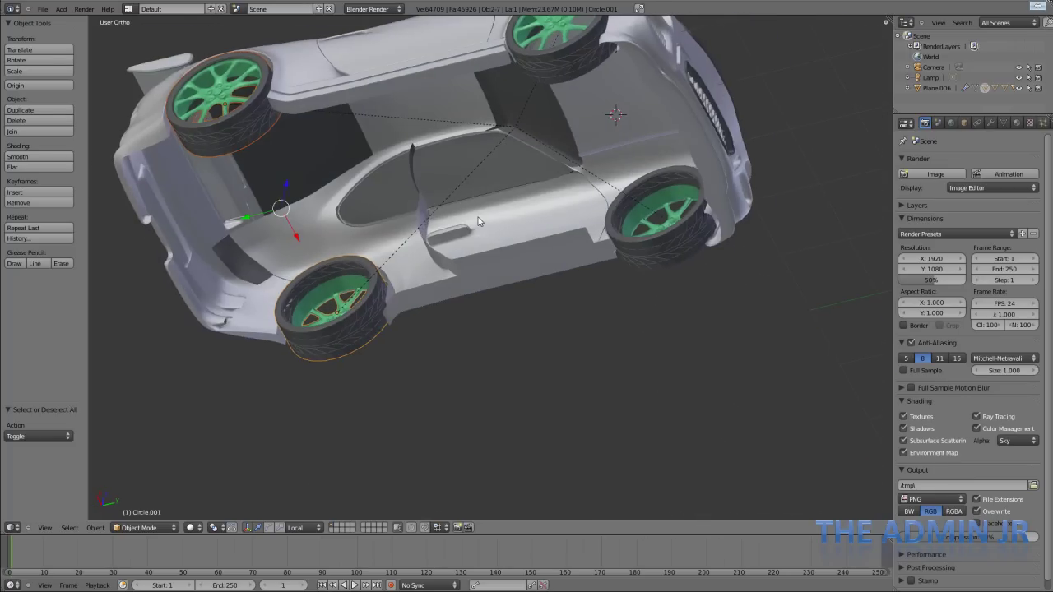
scroll(346, 222, down, 1)
scroll(345, 195, up, 3)
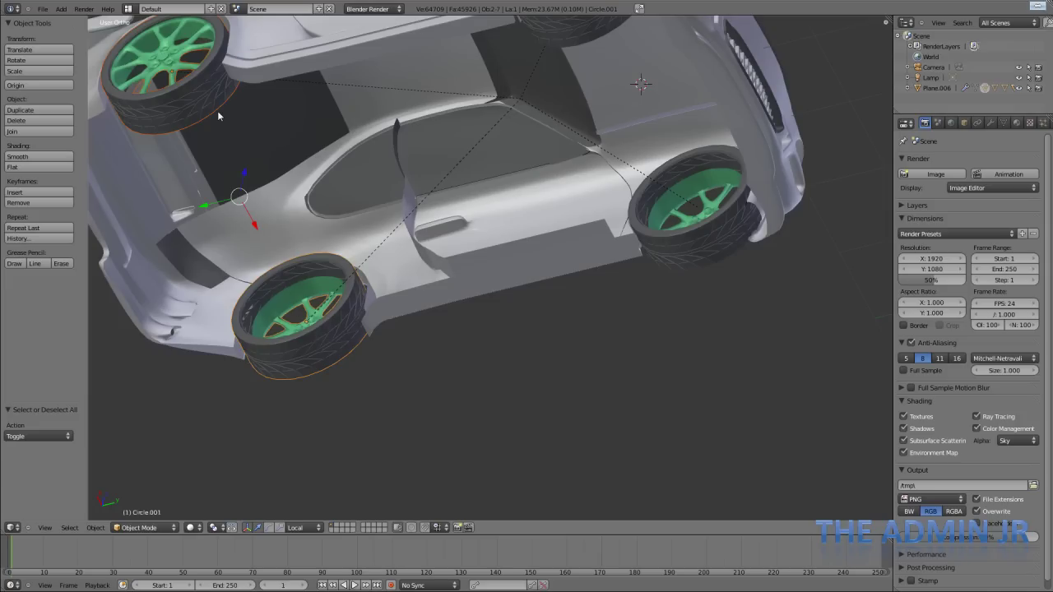
key(shift+s)
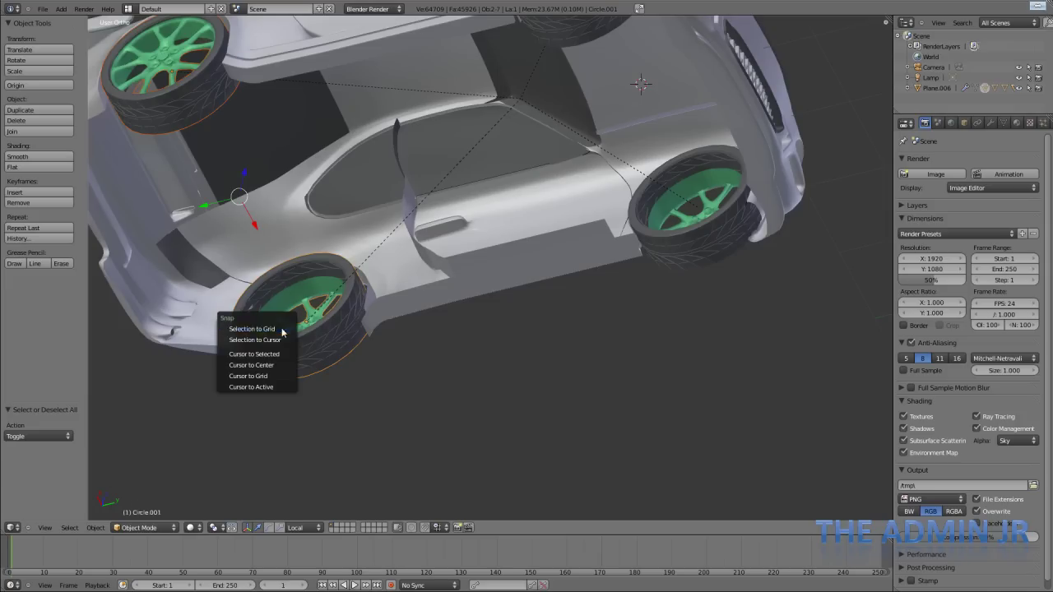
click(95, 527)
mouse_move(136, 450)
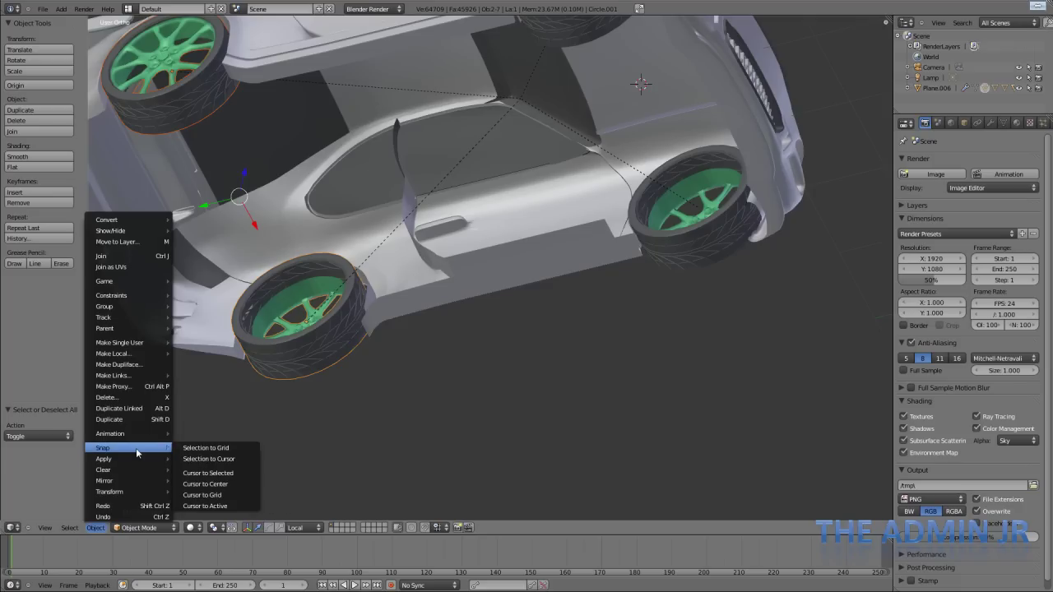
click(236, 473)
Select the car body Plane.006 and set its origin to the 3D cursor at the wheel.
key(a)
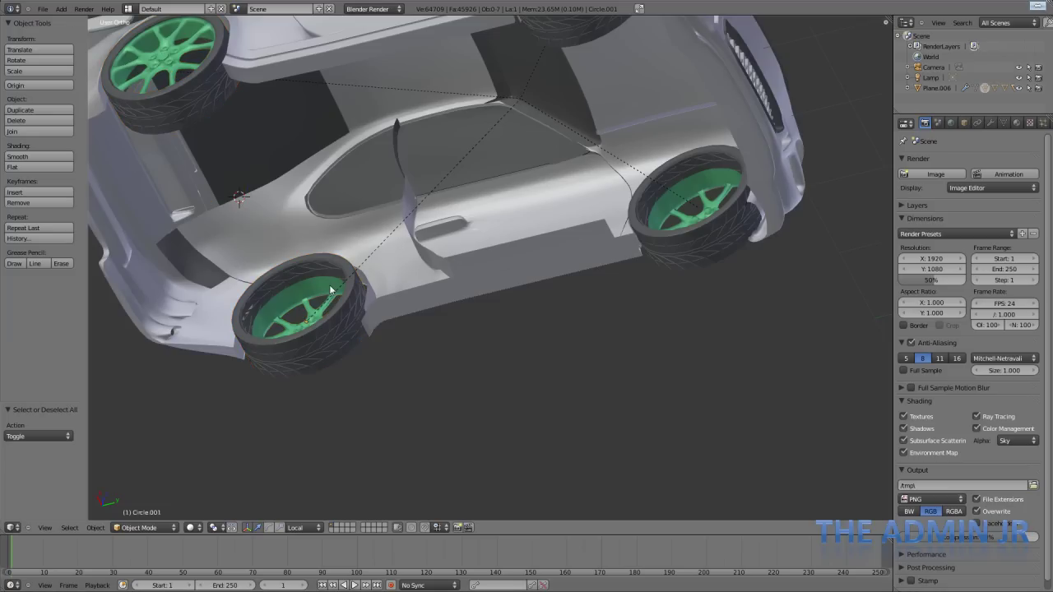
middle_drag(329, 284, 298, 161)
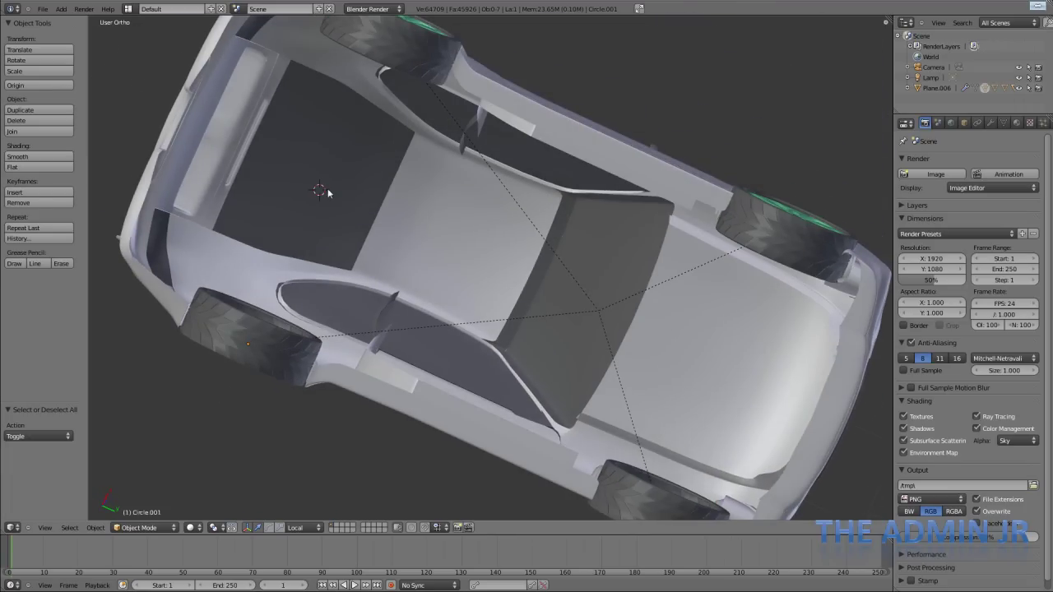
scroll(310, 288, down, 4)
middle_drag(490, 80, 507, 249)
right_click(497, 250)
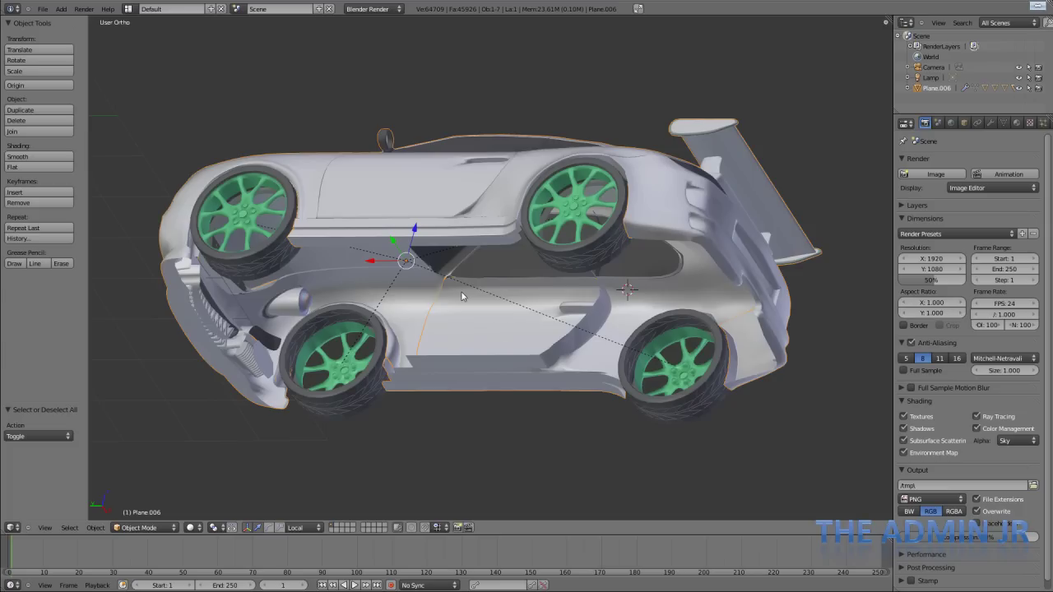
middle_drag(383, 257, 402, 198)
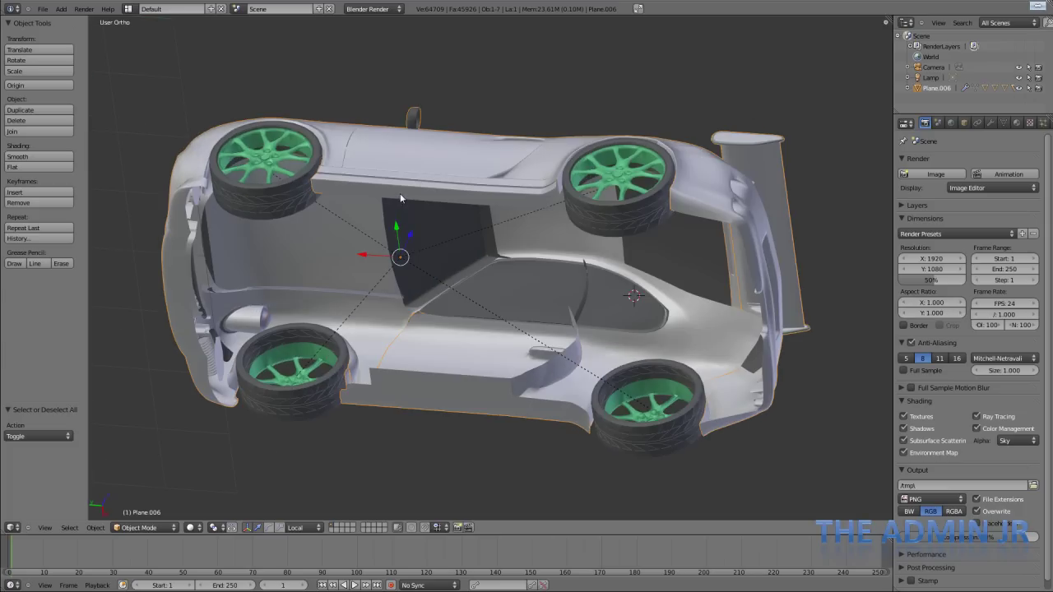
click(24, 85)
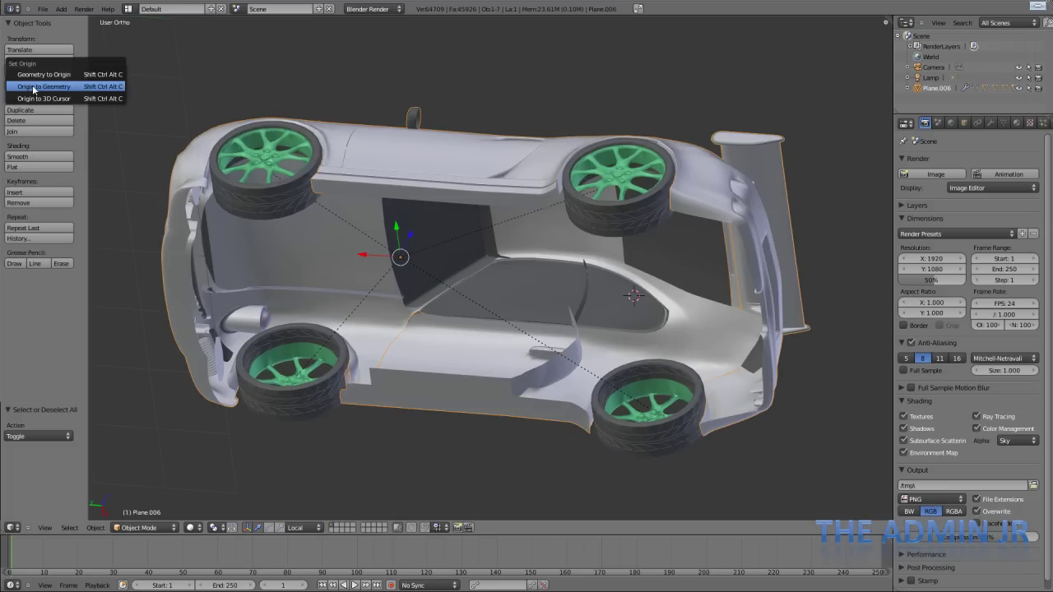
click(63, 102)
Check the car from the top, cancel a trial rotation, and return to the side view.
middle_drag(322, 212, 442, 238)
key(KP_7)
scroll(557, 269, down, 2)
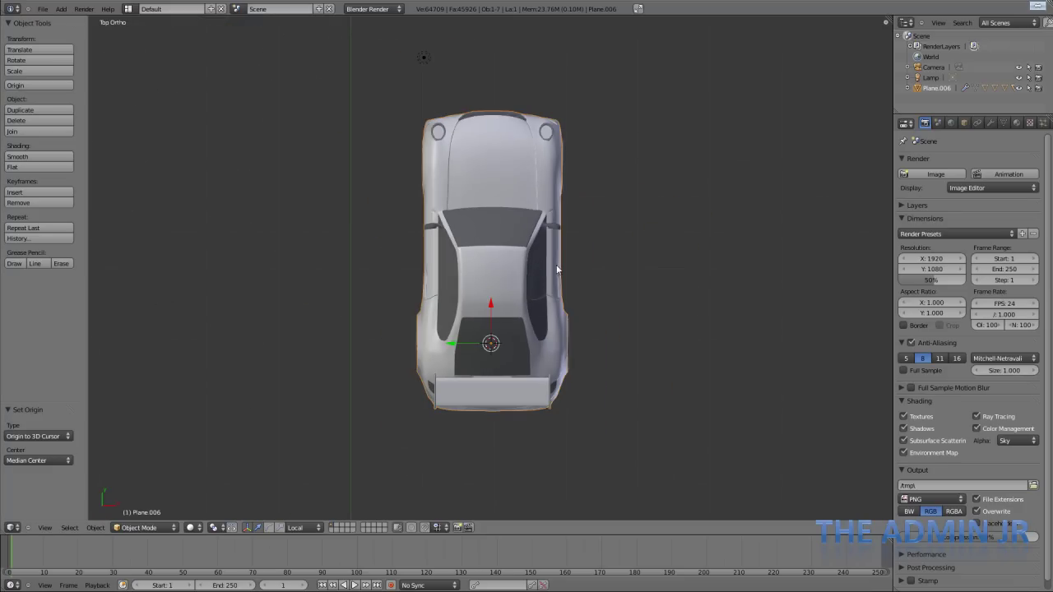
key(r)
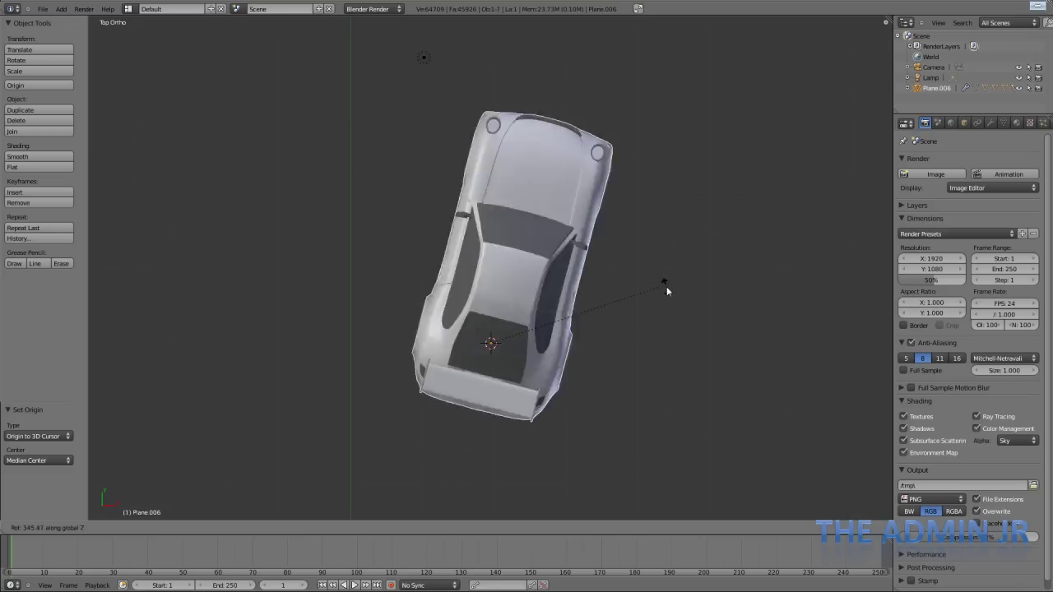
right_click(516, 276)
key(a)
middle_drag(488, 303, 527, 256)
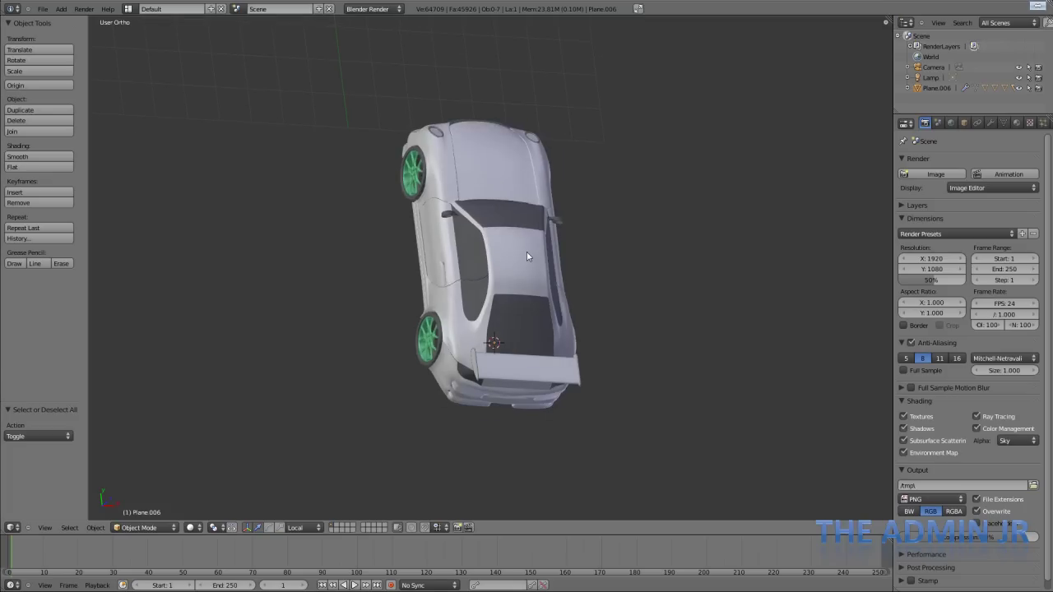
key(ctrl+KP_1)
key(KP_3)
scroll(590, 255, up, 3)
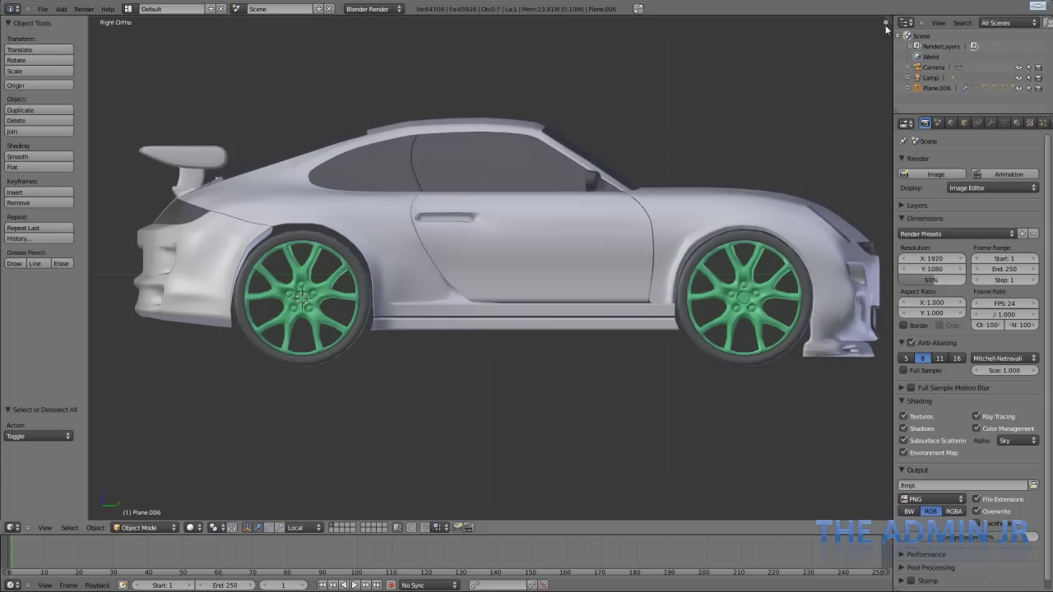
Switch the lower area to the Logic Editor and save over Porsche.blend.
drag(886, 23, 891, 352)
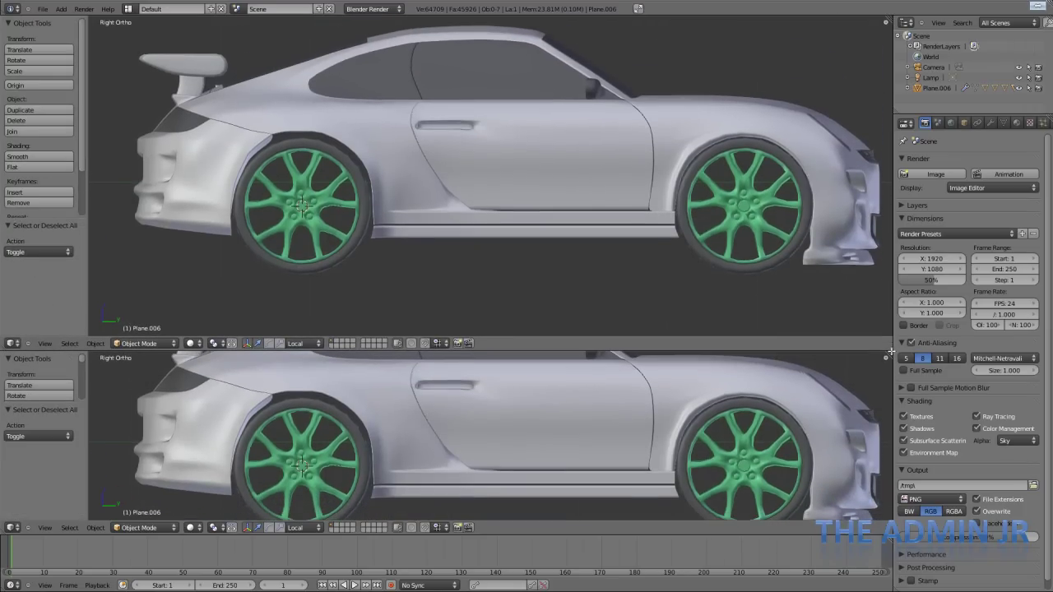
click(12, 527)
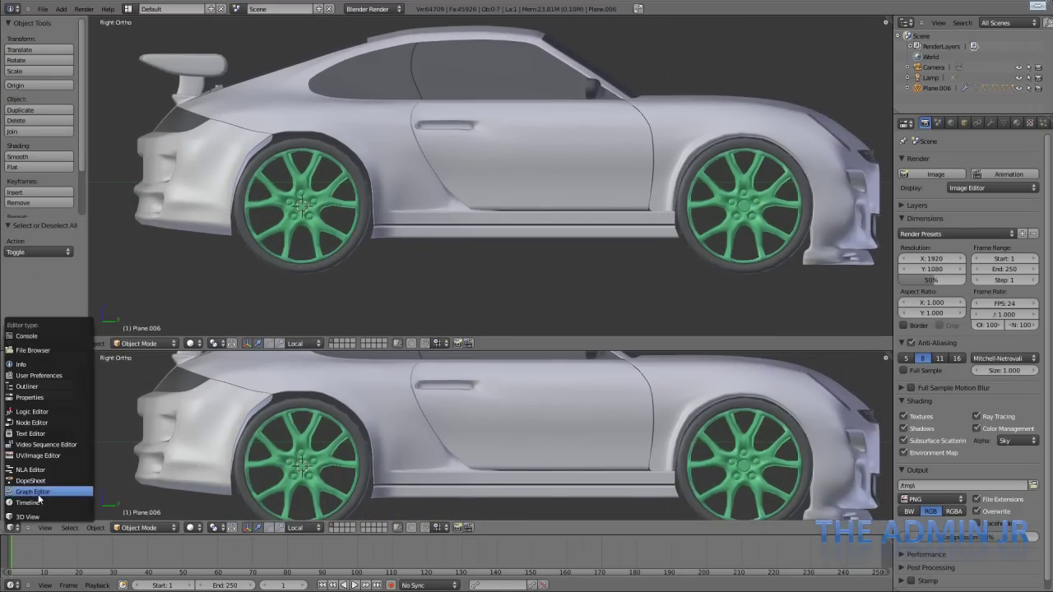
click(66, 411)
scroll(298, 437, down, 4)
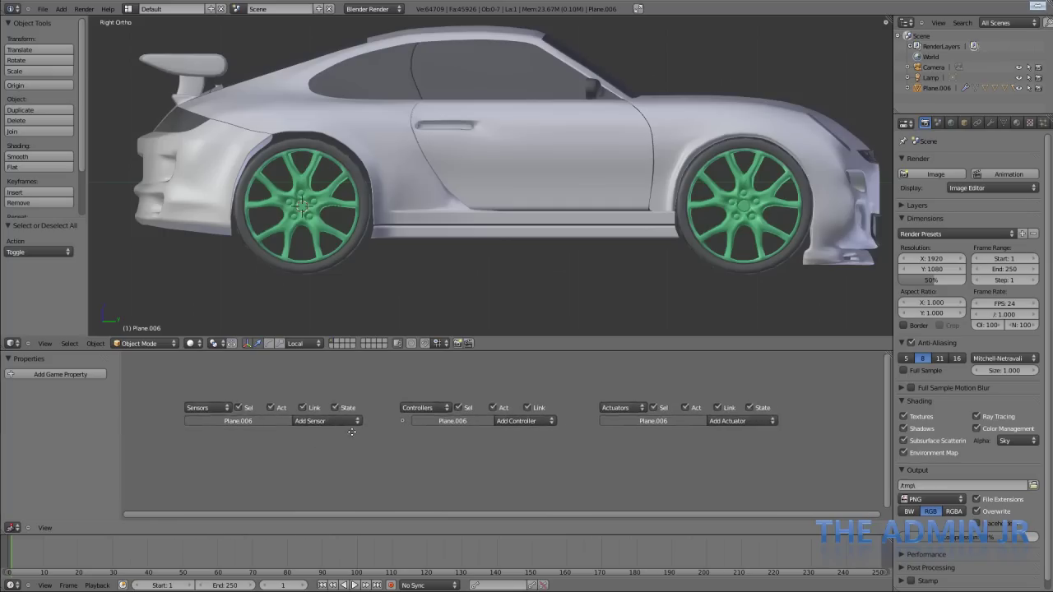
scroll(436, 415, down, 2)
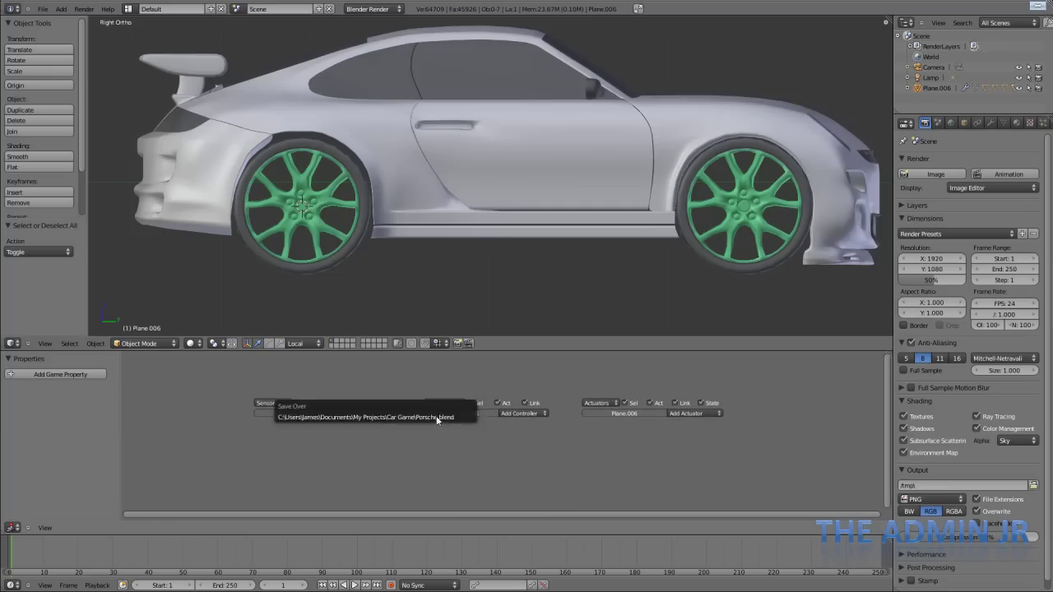
click(436, 417)
Enlarge the Logic Editor, hide the tool shelf, and select the car body Plane.006.
drag(421, 351, 411, 324)
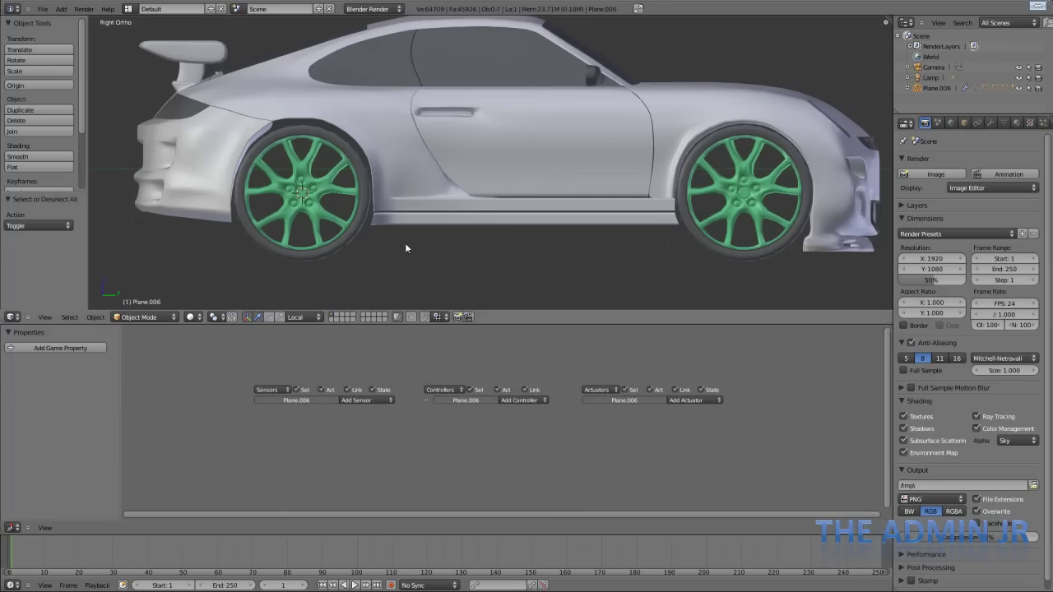
key(t)
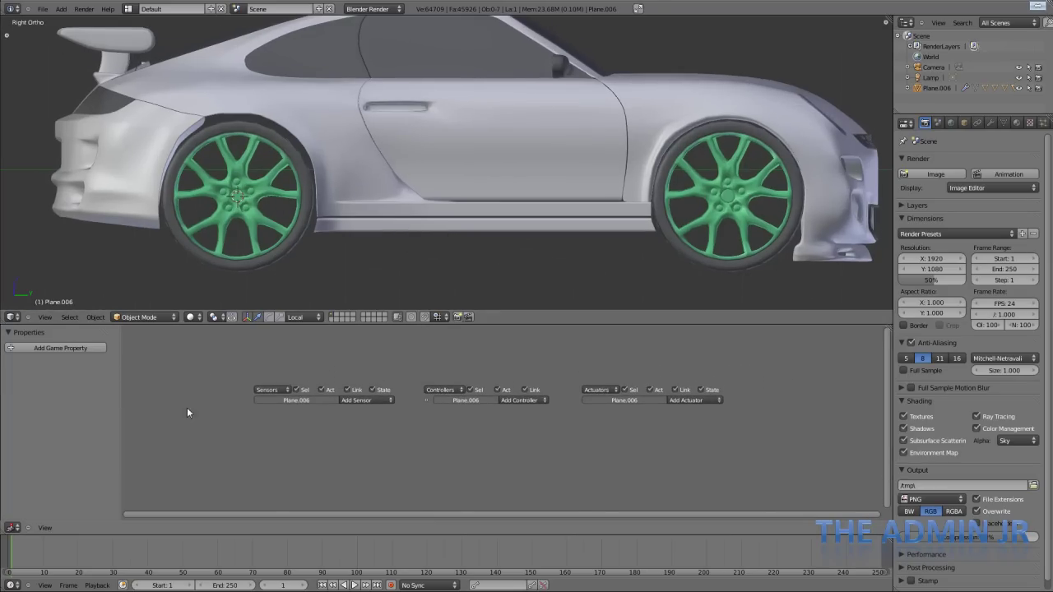
right_click(461, 195)
scroll(464, 194, down, 2)
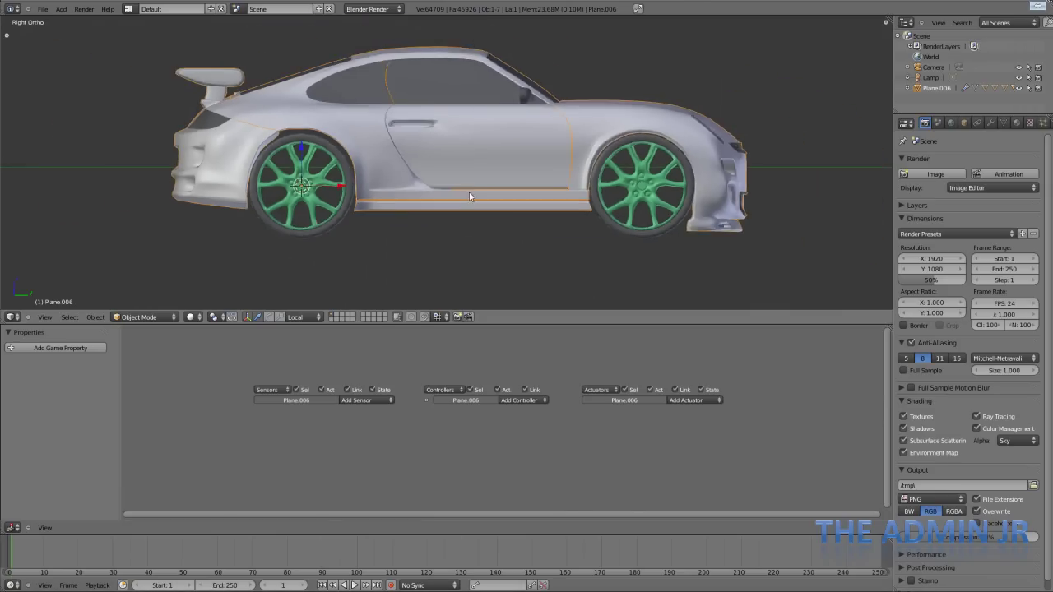
Add an Always sensor, a Python Script controller and a Motion actuator to the car.
scroll(469, 195, up, 2)
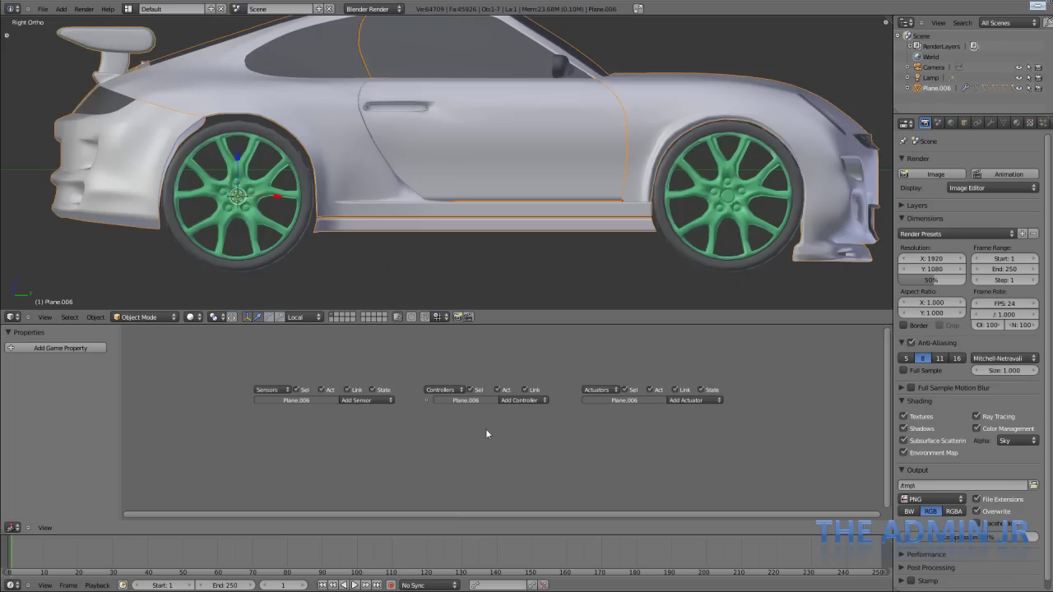
scroll(486, 433, down, 3)
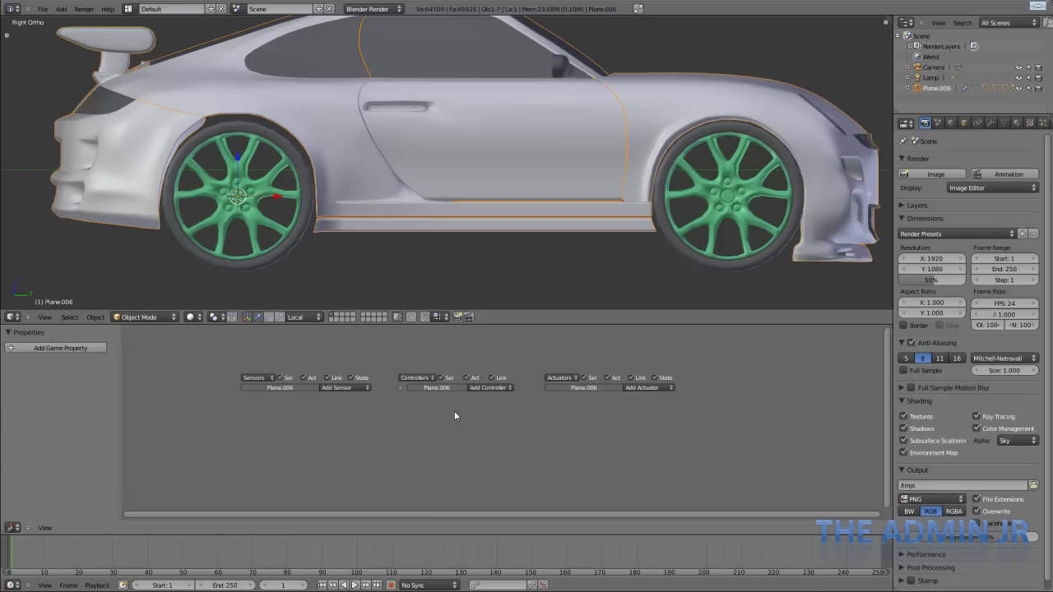
click(344, 388)
click(345, 402)
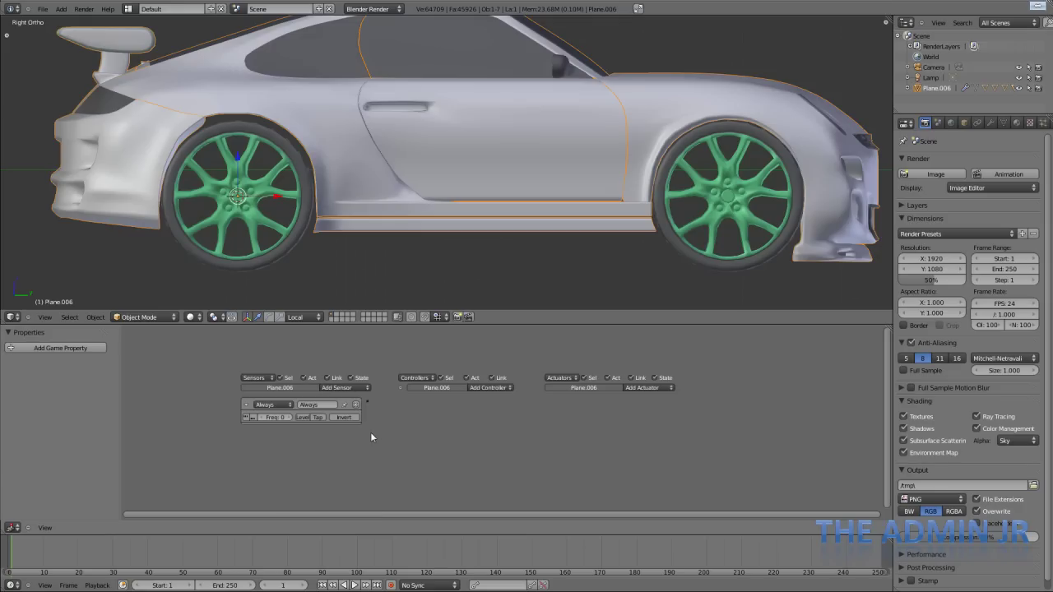
click(487, 387)
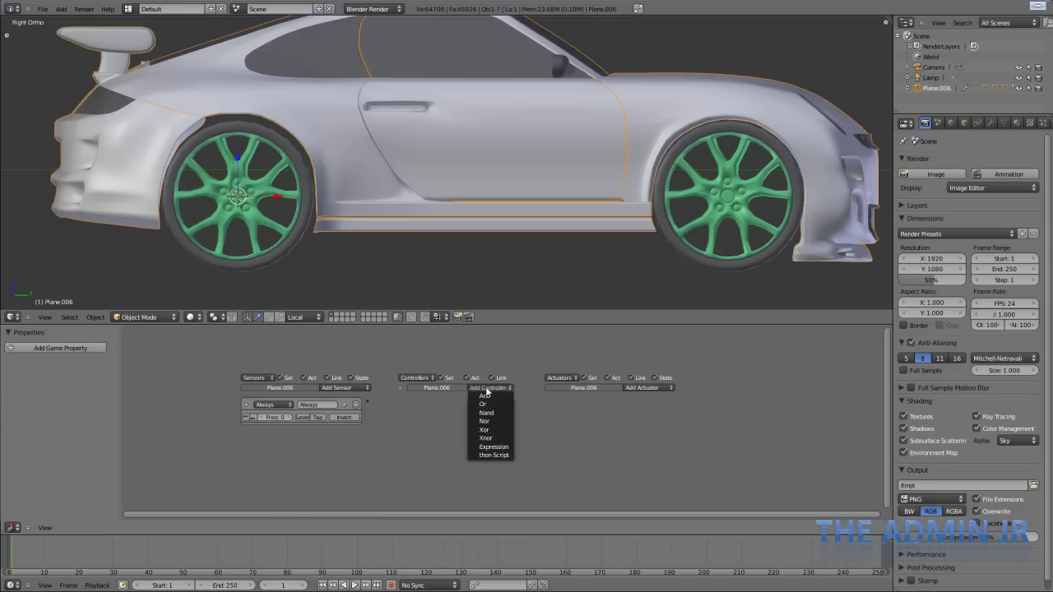
click(495, 457)
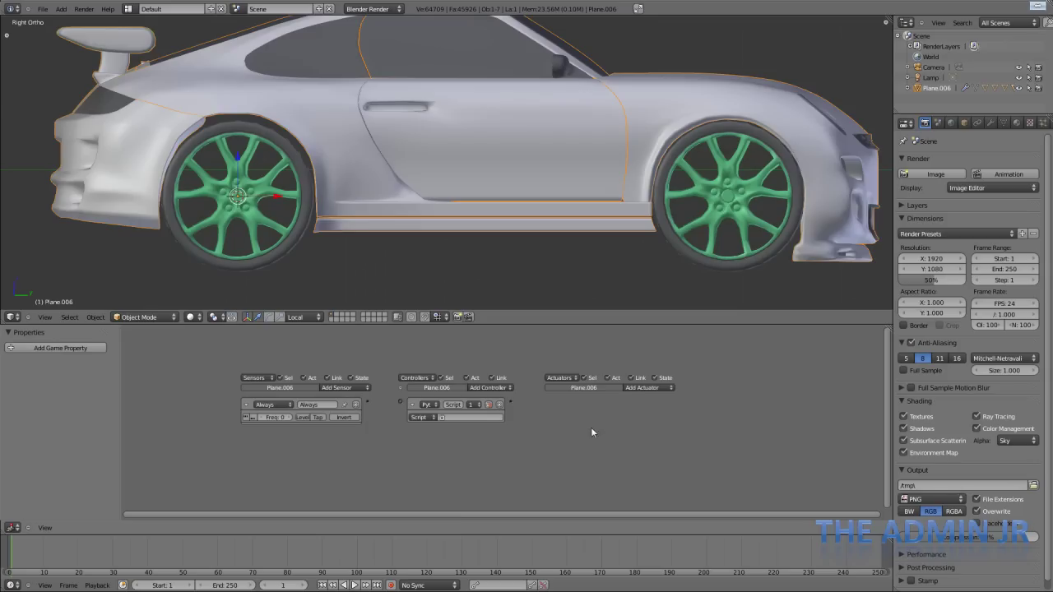
click(647, 388)
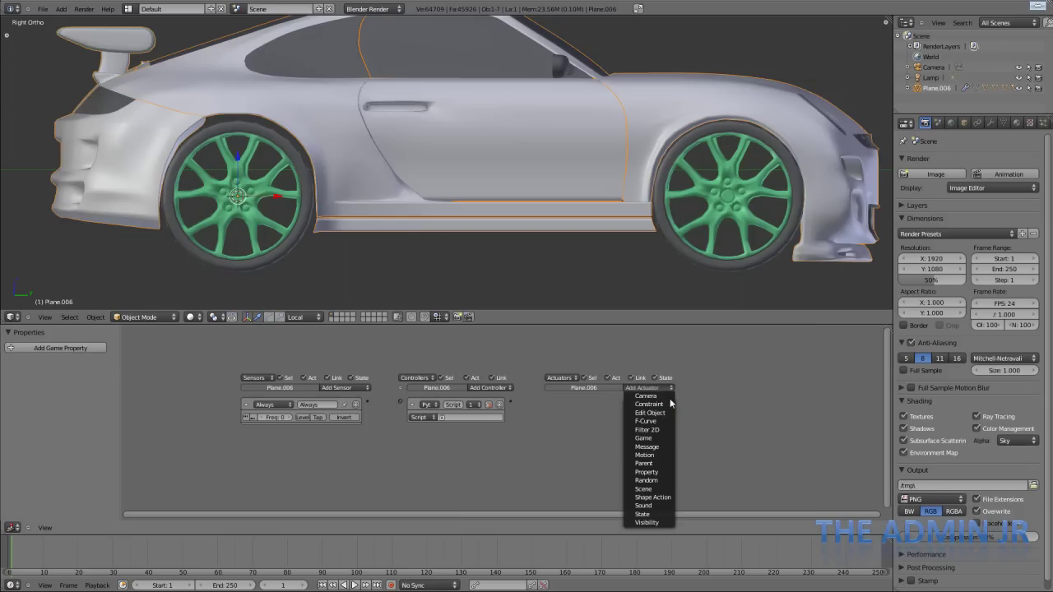
click(666, 455)
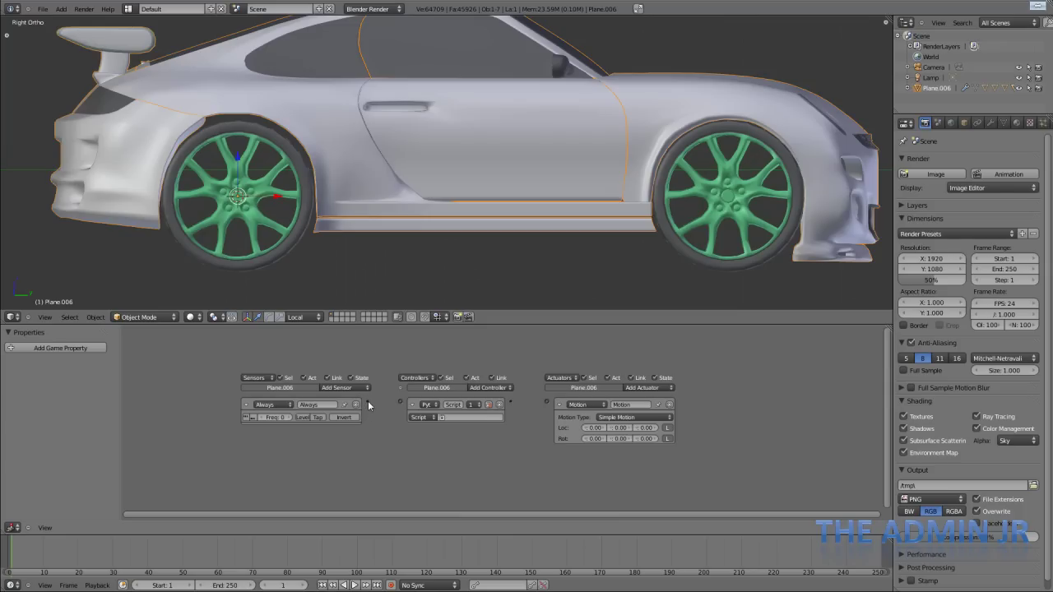
Link the Always sensor to the Python controller and frame the logic bricks.
drag(368, 401, 399, 402)
scroll(544, 413, up, 2)
middle_drag(551, 406, 544, 422)
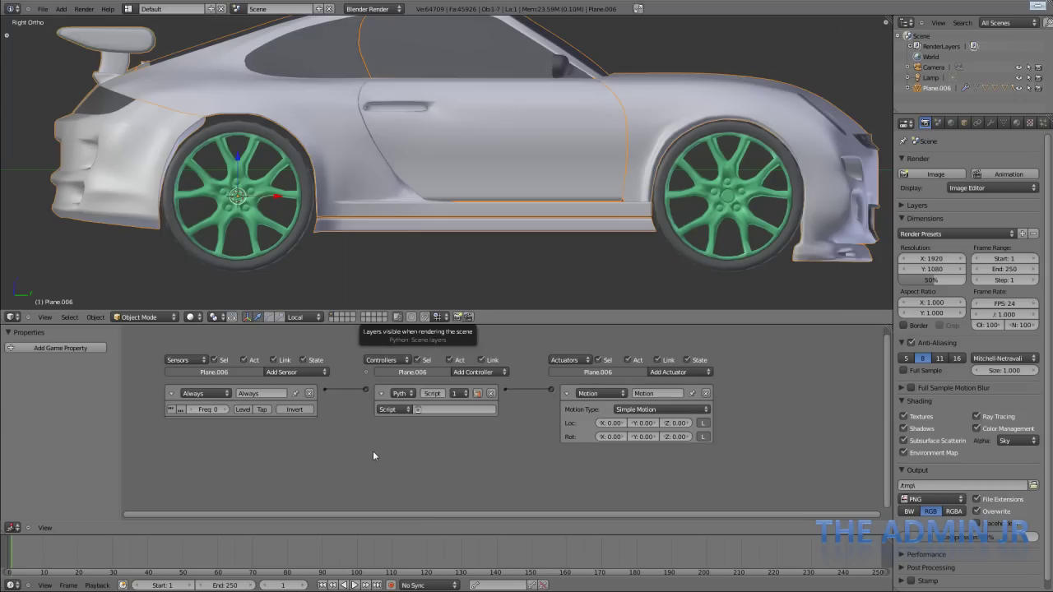
Rename the Always sensor to Update and set the Python controller to Module execution.
click(264, 394)
text(Update)
key(Return)
click(433, 393)
click(400, 409)
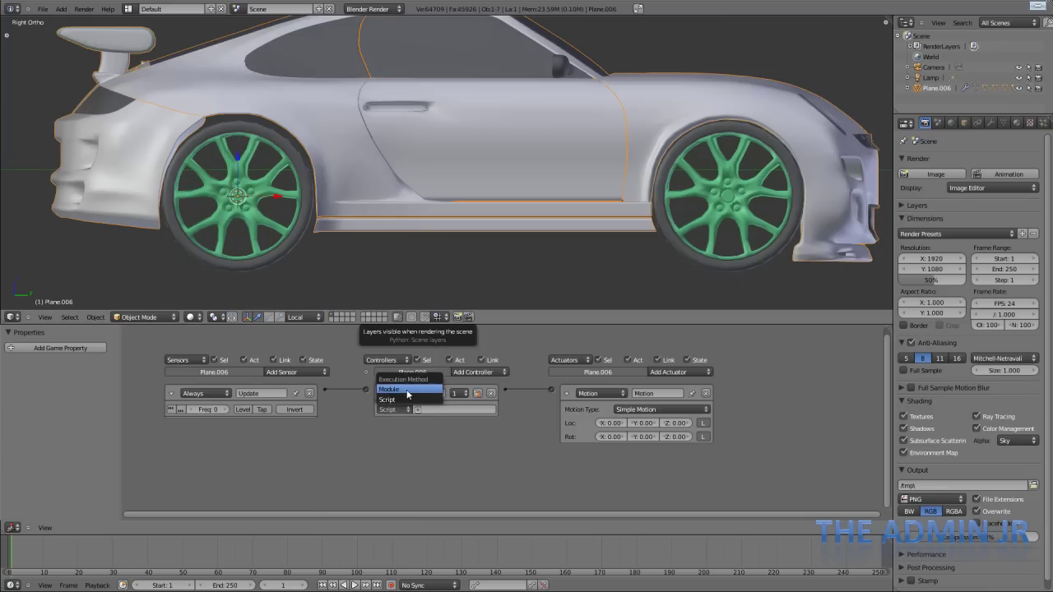
click(404, 410)
click(405, 395)
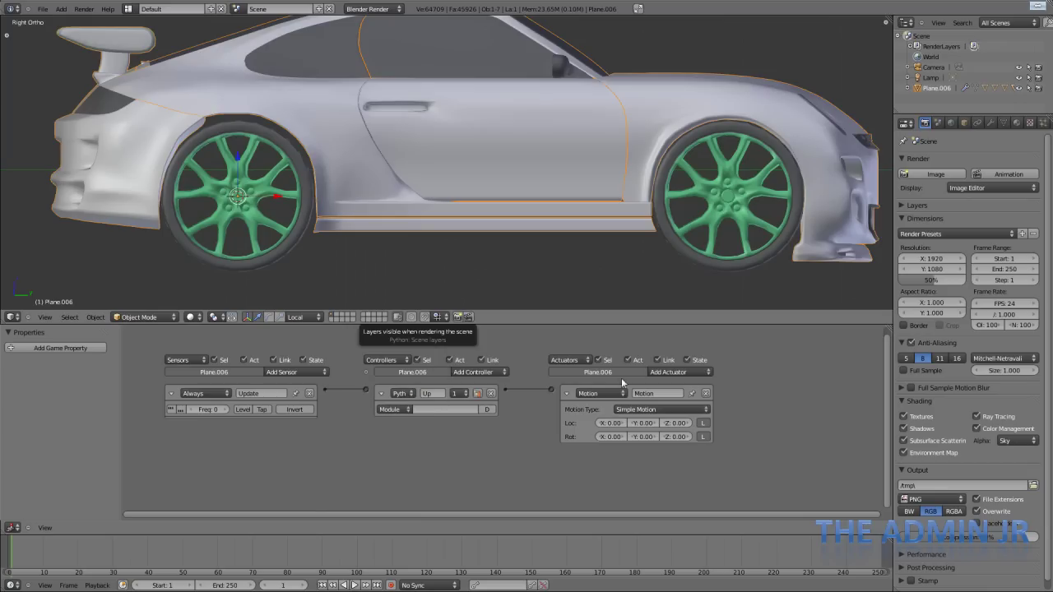
Rename the Motion actuator to TransMotion and save Porsche.blend.
click(668, 393)
key(BackSpace)
text(Trans)
key(ctrl+s)
click(781, 400)
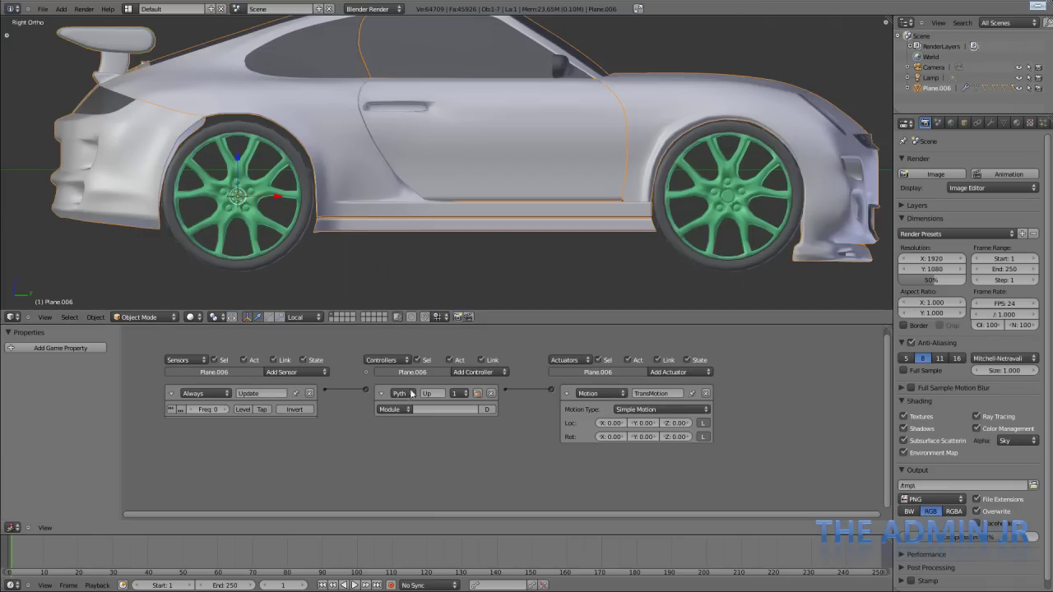
scroll(434, 436, down, 2)
Add an And controller and link the Update sensor to it.
middle_drag(442, 433, 465, 416)
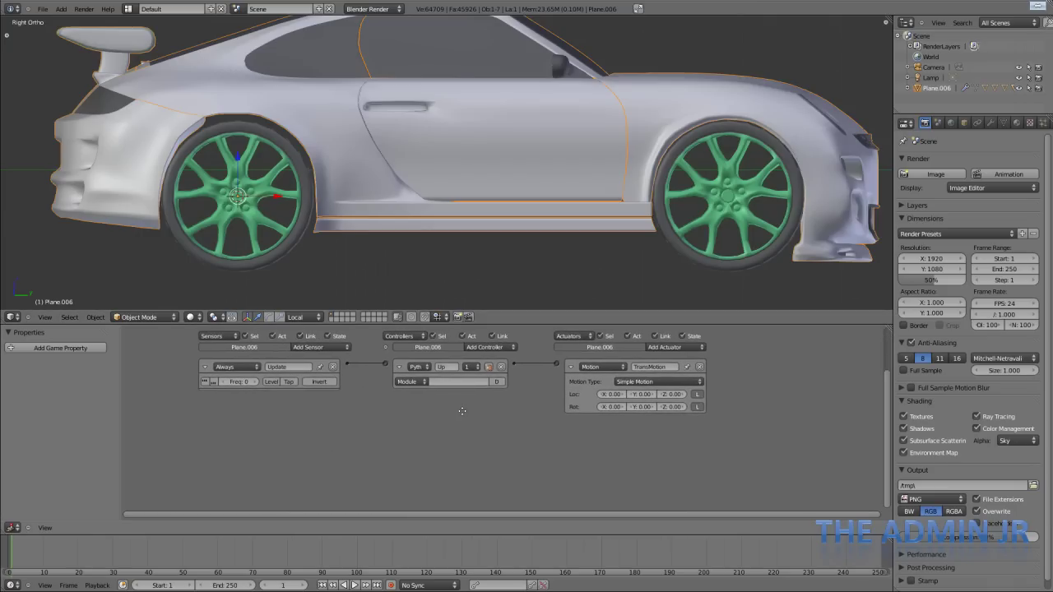
click(492, 348)
click(494, 359)
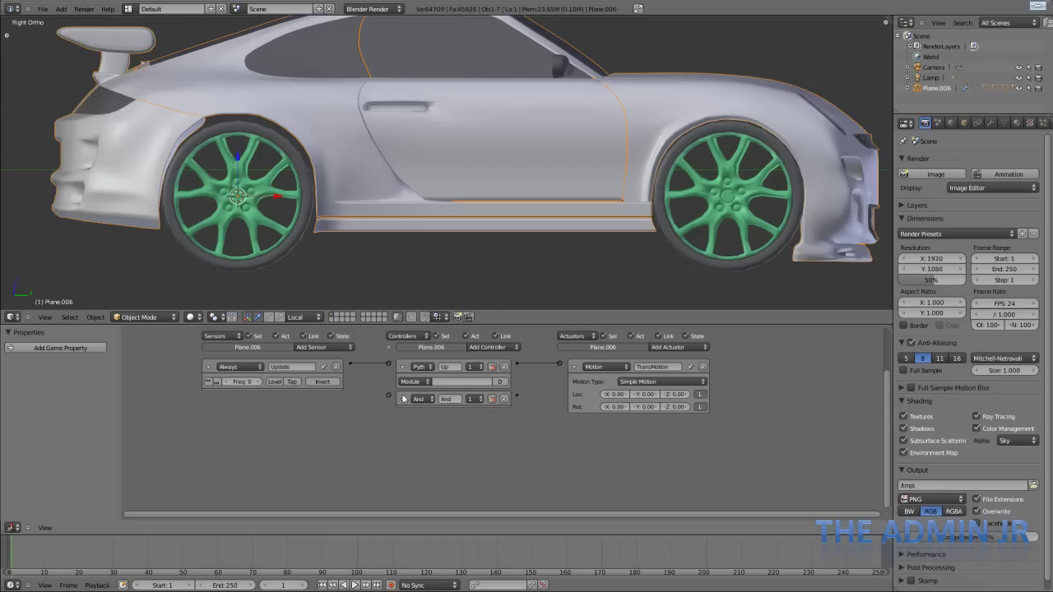
drag(373, 387, 389, 394)
key(Home)
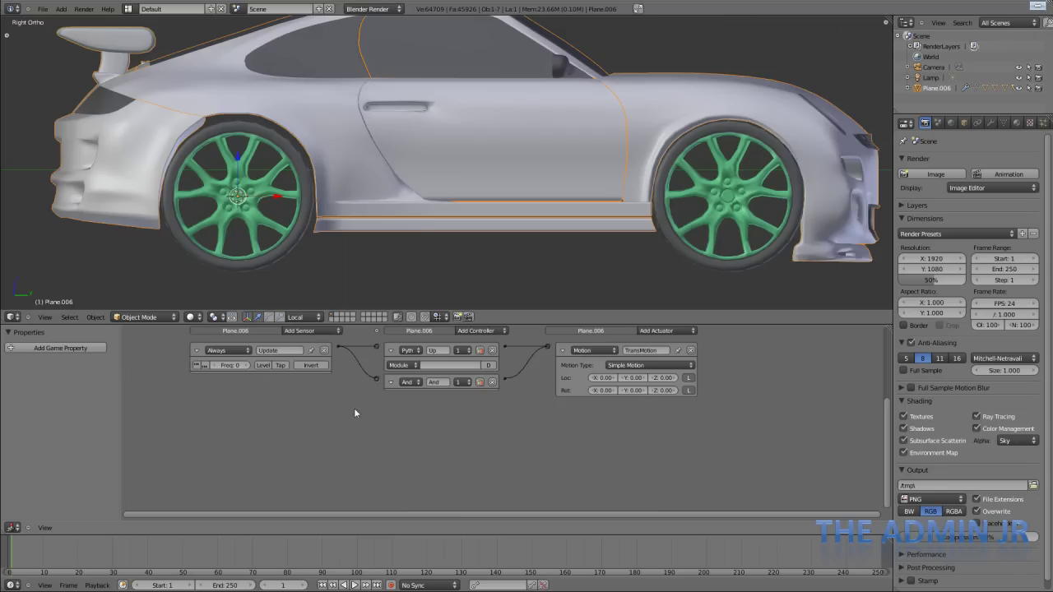
Add a Keyboard sensor named Fwd that triggers on the Up Arrow key.
click(327, 331)
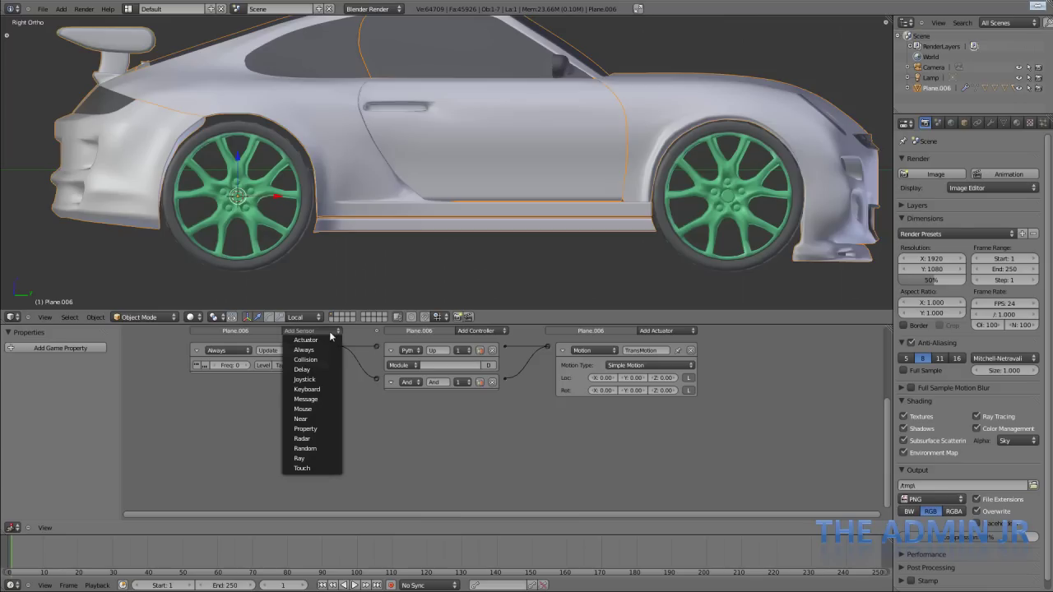
click(316, 393)
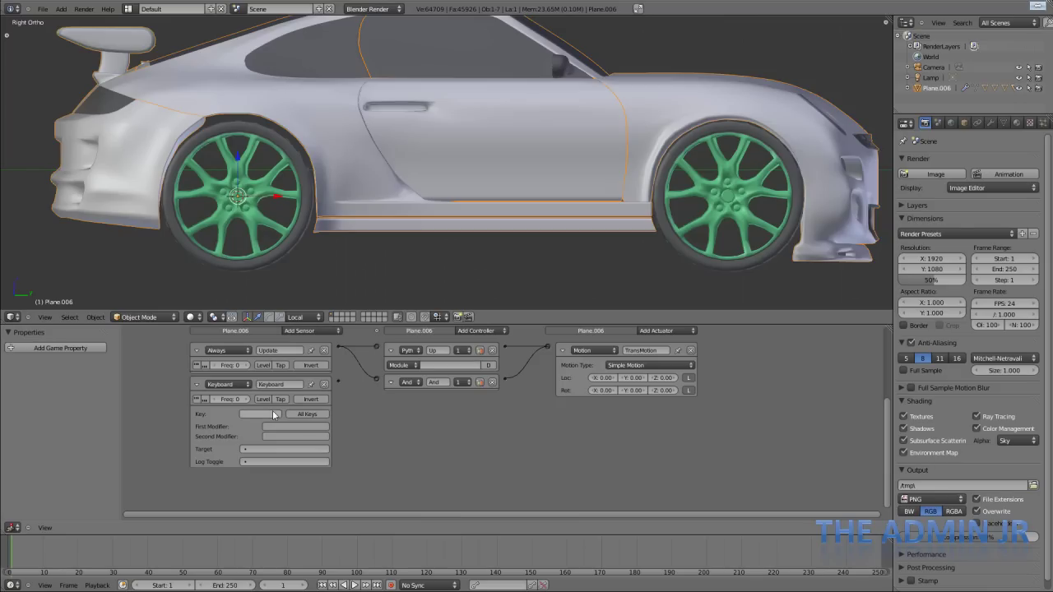
click(279, 384)
key(BackSpace)
text(Fwd)
click(259, 414)
key(Up)
Add a Module-mode Python controller named Fwd, linked from the Fwd sensor to TransMotion.
click(485, 330)
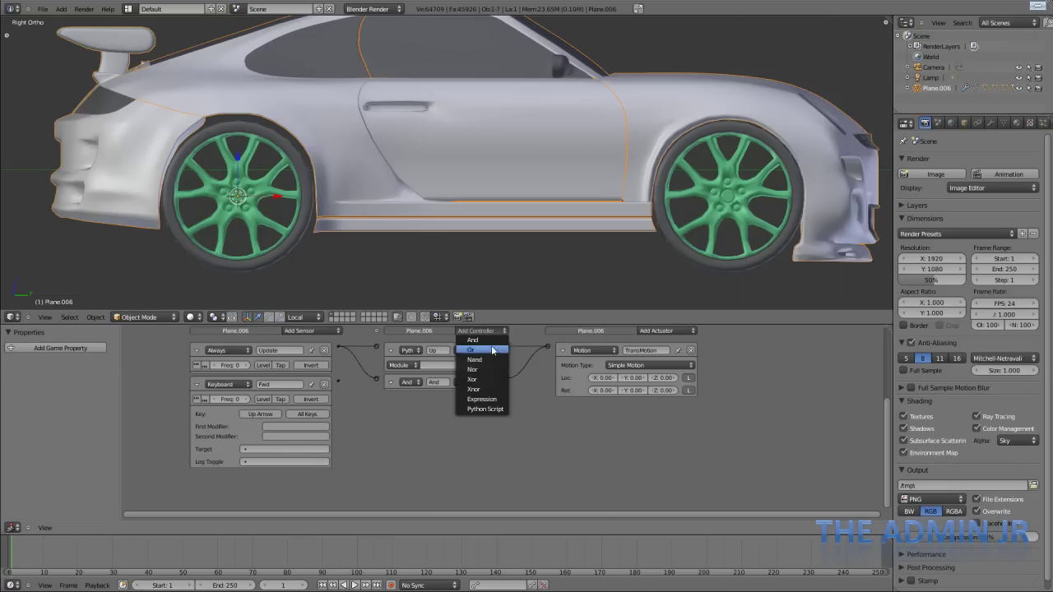
click(482, 409)
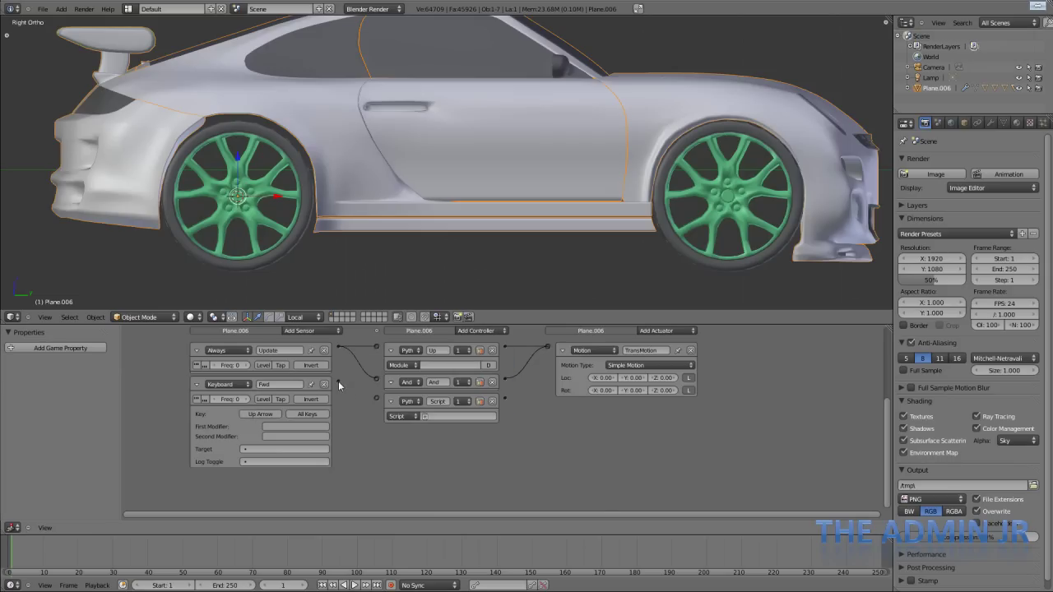
drag(338, 385, 376, 398)
click(411, 416)
click(418, 408)
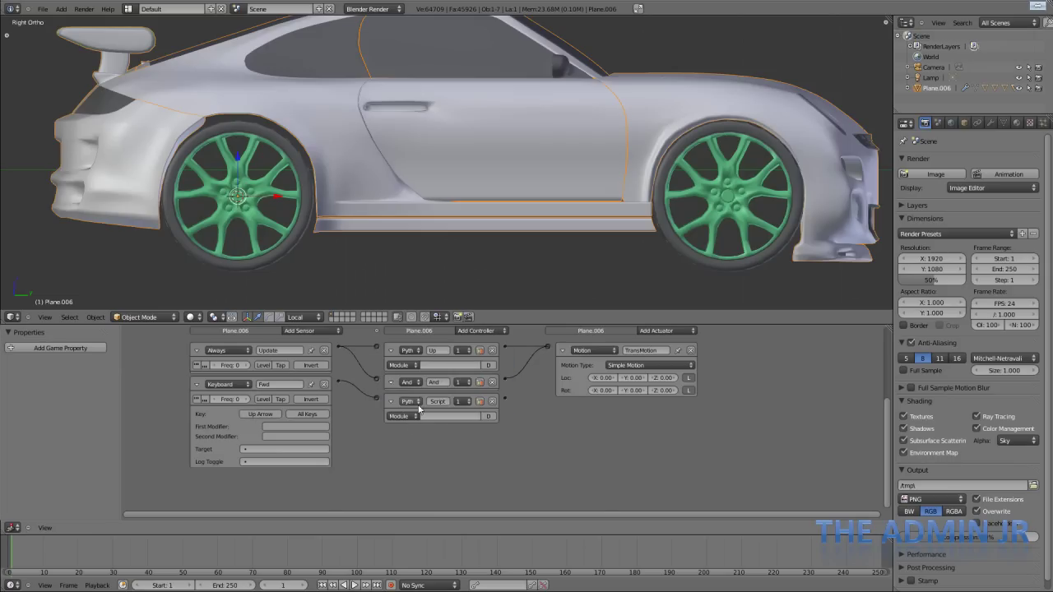
click(454, 416)
click(438, 401)
text(Fwd)
key(Return)
drag(504, 398, 547, 346)
Inspect the Fwd controller brick and zoom in on the logic bricks.
click(393, 400)
click(392, 401)
click(391, 389)
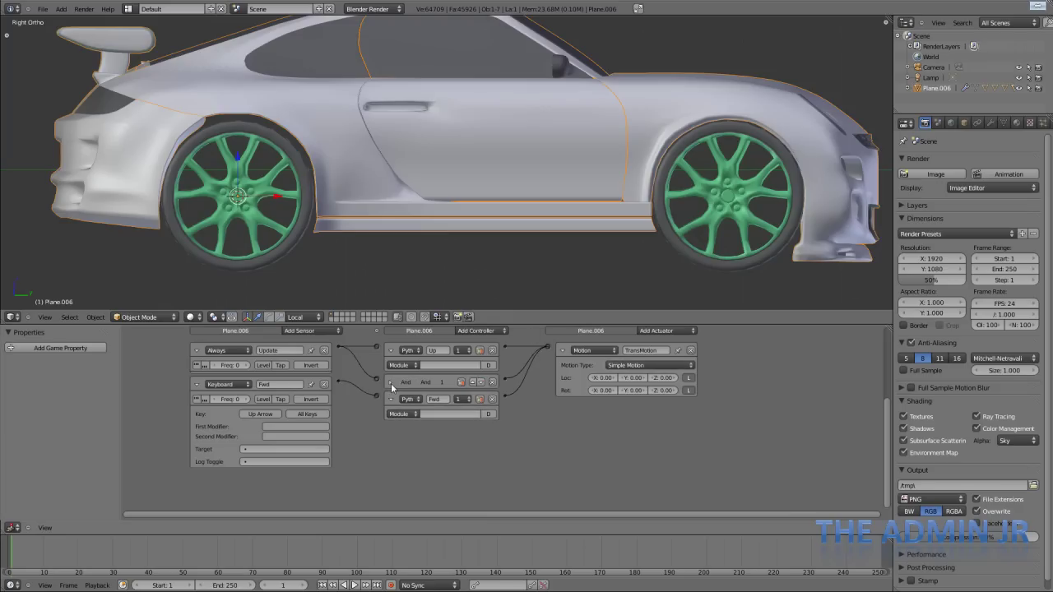
click(391, 389)
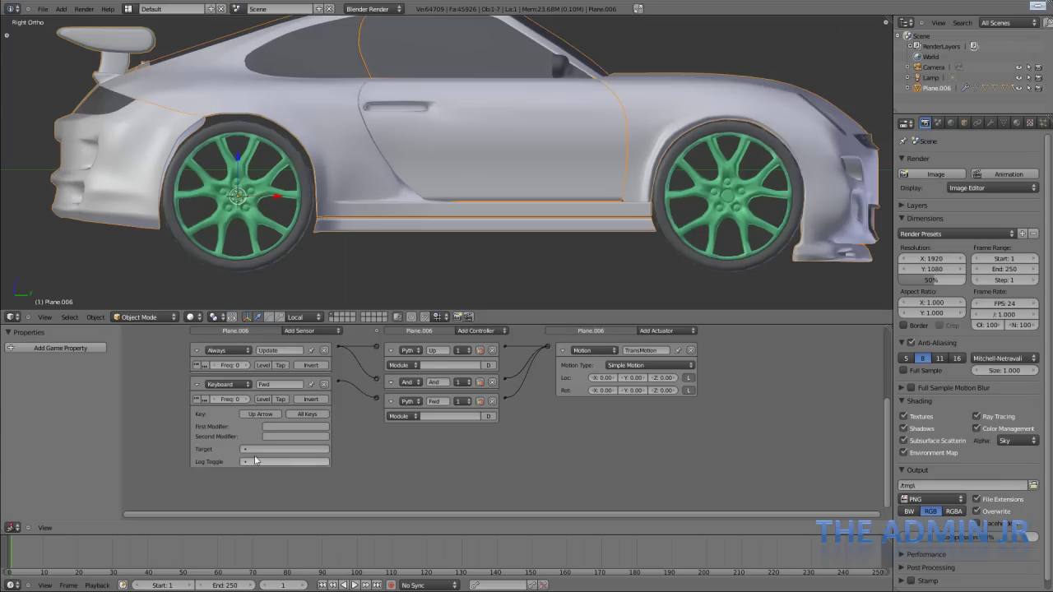
ctrl+middle_drag(296, 461, 441, 414)
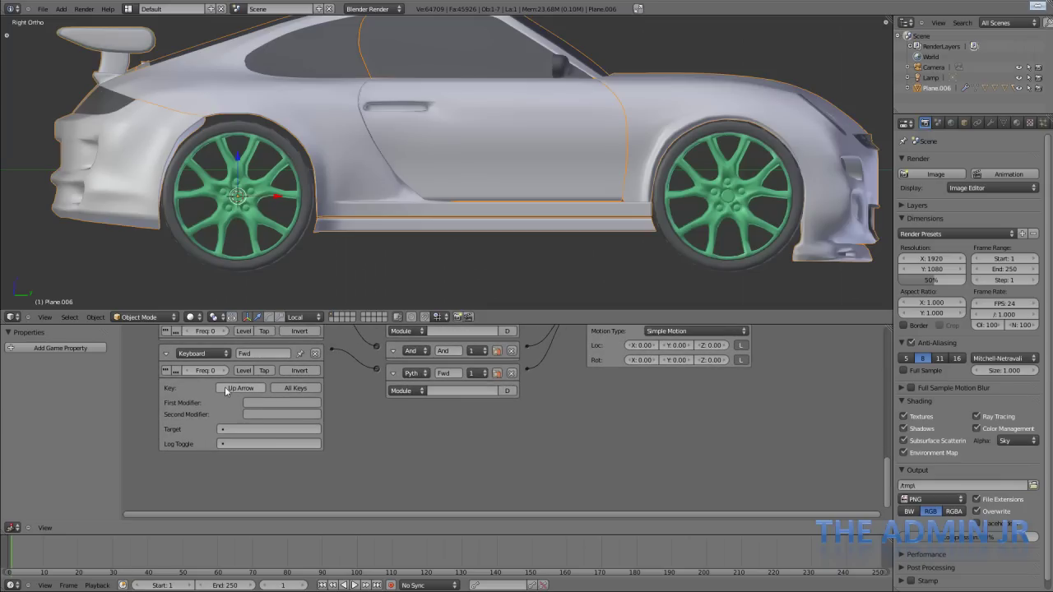
Collapse the Keyboard sensor brick and the Fwd, And and Up controller bricks.
scroll(479, 404, down, 2)
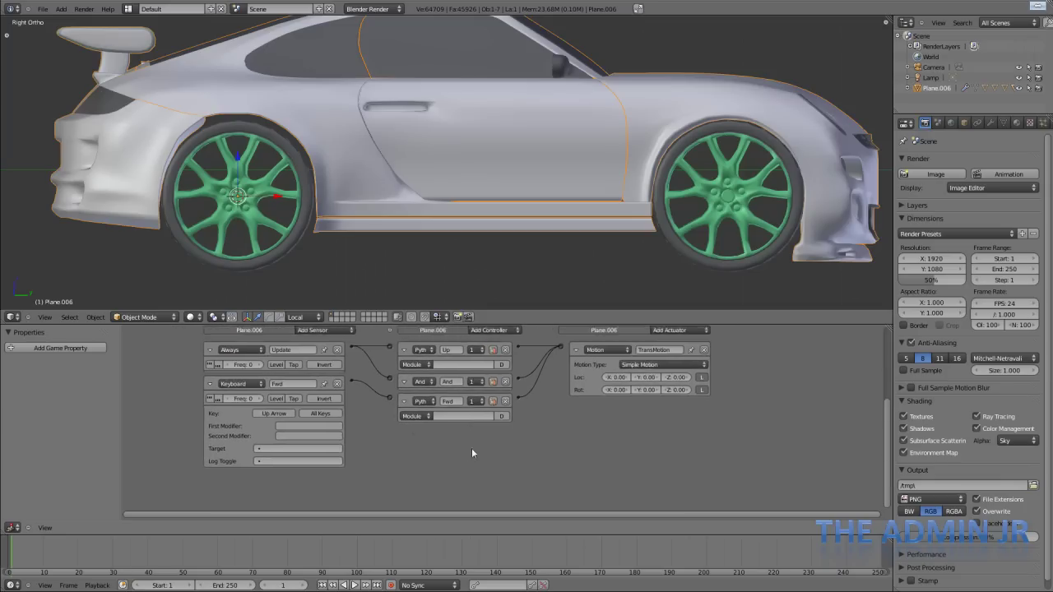
click(210, 384)
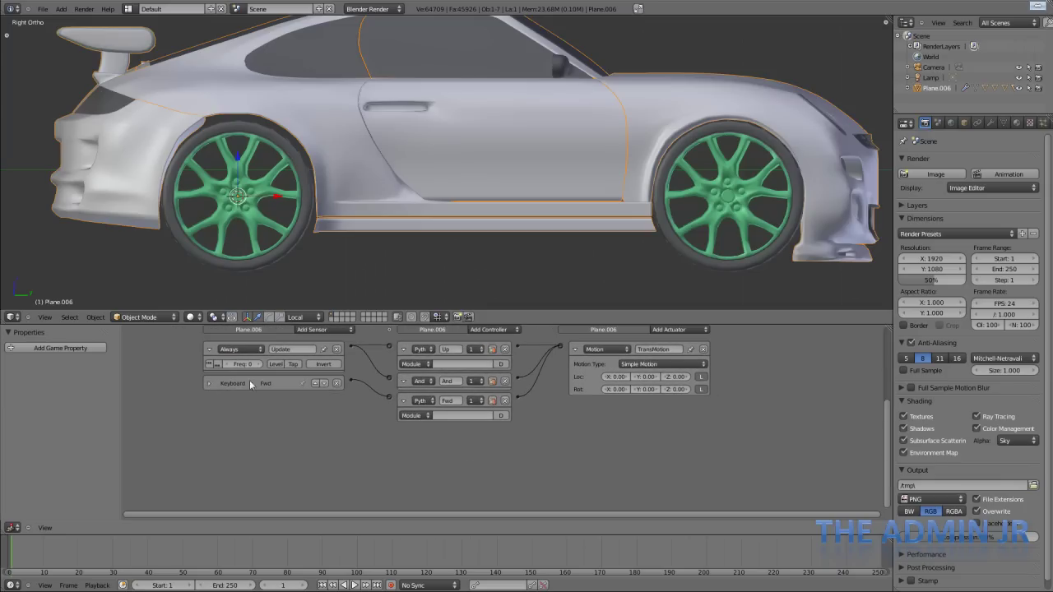
click(323, 330)
click(209, 384)
click(209, 384)
click(402, 400)
click(402, 381)
click(403, 349)
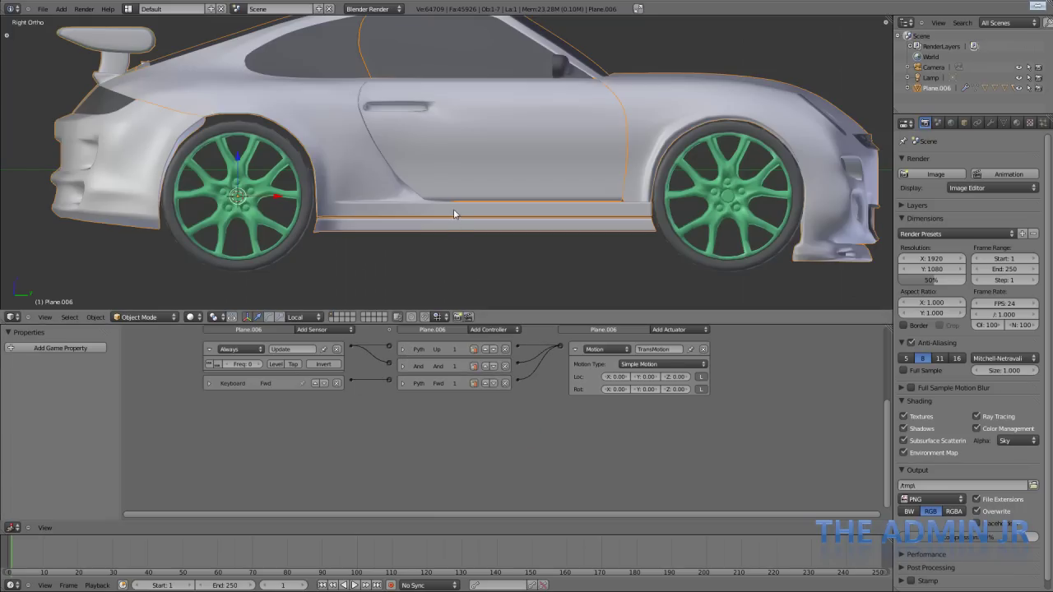
Give the 3D view more height and split it into a second area on the left.
scroll(454, 209, down, 2)
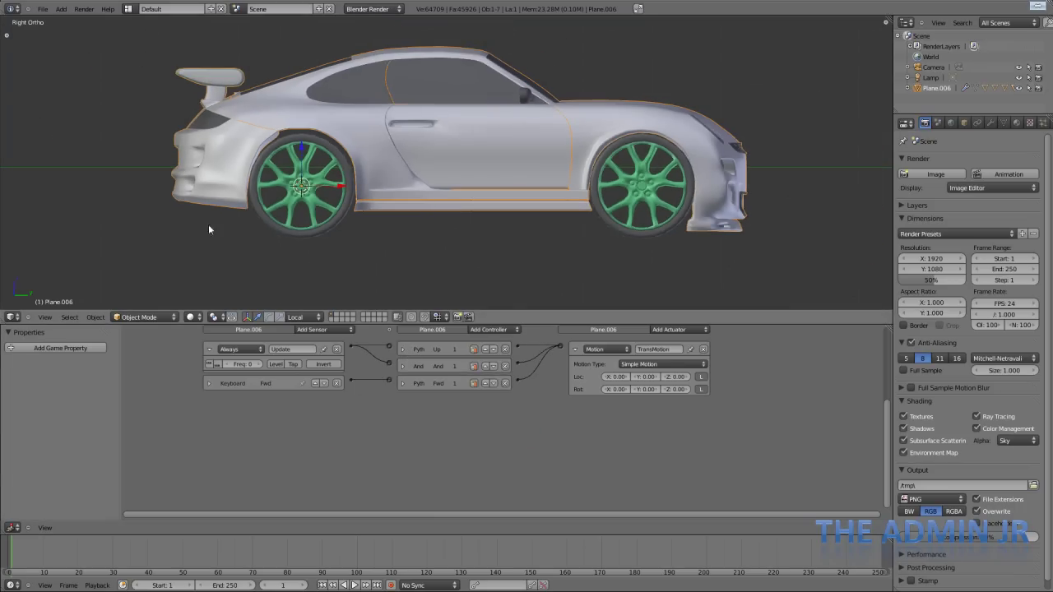
drag(325, 311, 325, 356)
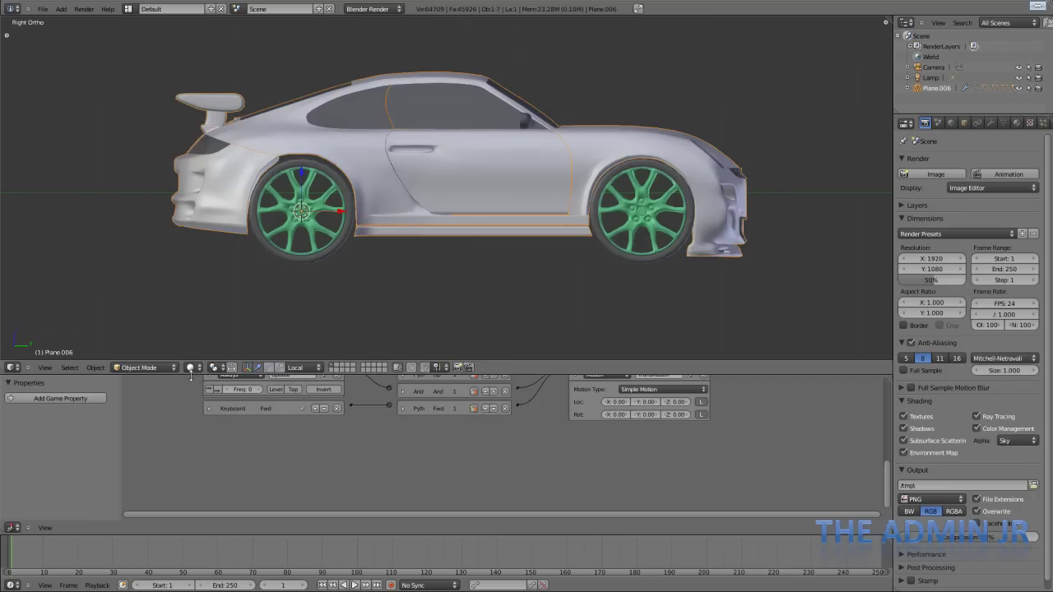
scroll(325, 492, up, 2)
scroll(326, 491, down, 2)
scroll(778, 117, down, 3)
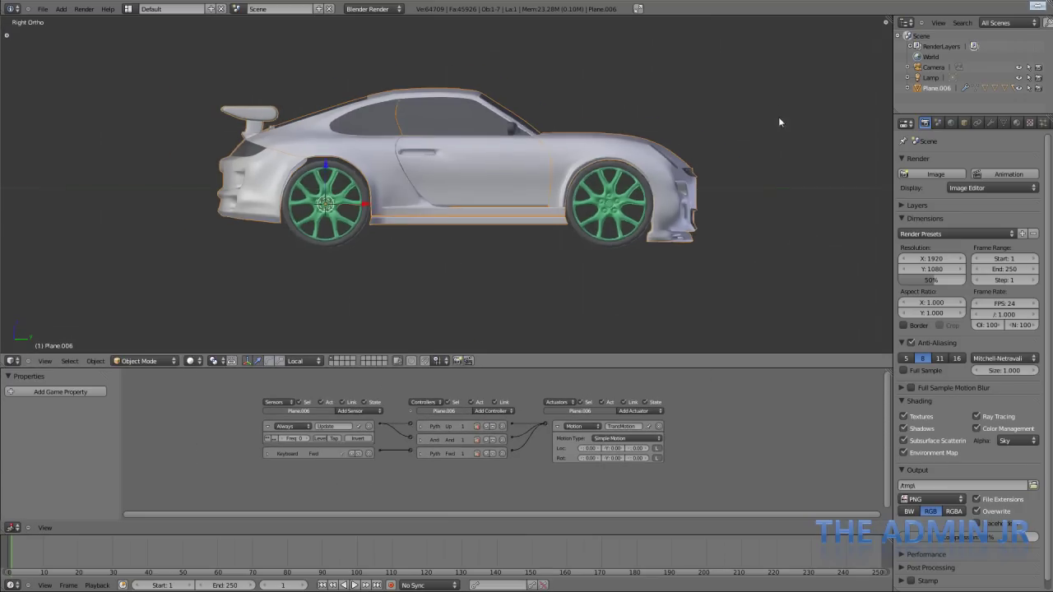
drag(869, 20, 194, 24)
Turn the new left area into a Text Editor and widen it.
click(12, 360)
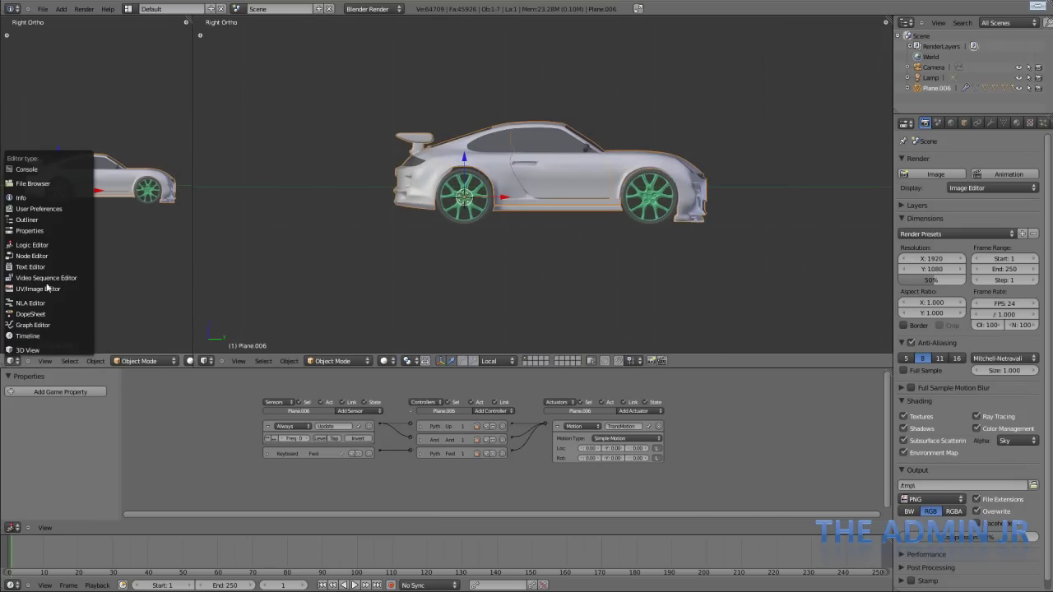
click(50, 268)
drag(194, 201, 341, 210)
Create a new text block and name it Game.py.
click(107, 364)
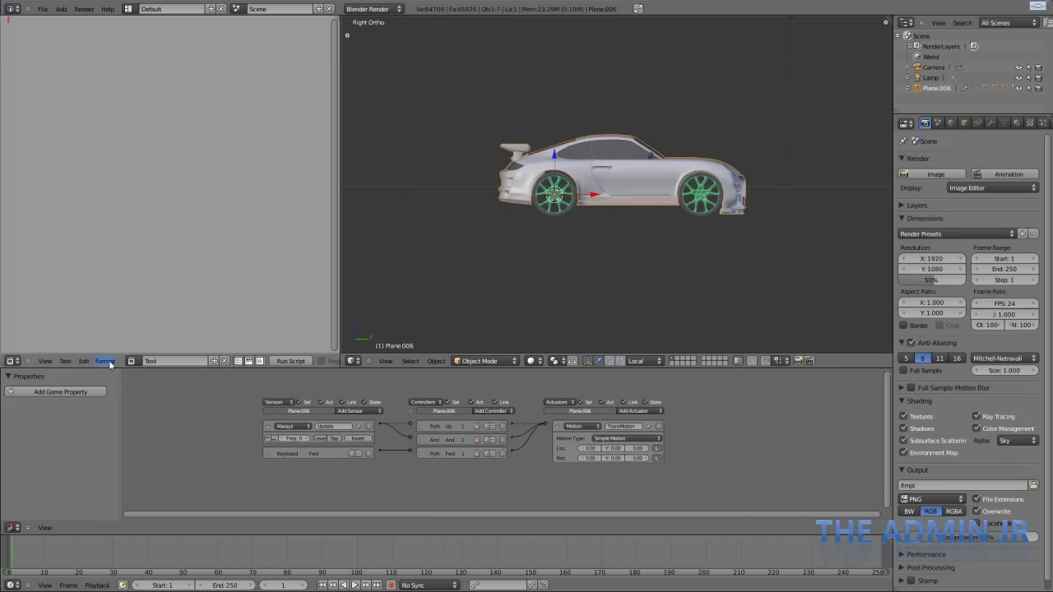
click(174, 360)
text(Game)
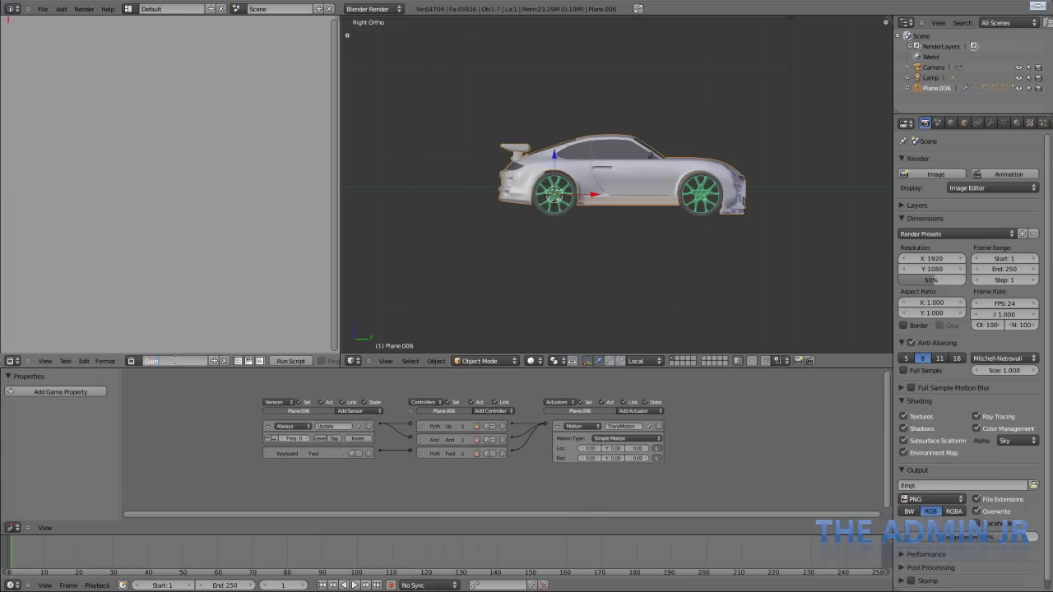
key(Return)
click(171, 361)
key(End)
text(.py)
key(Return)
Look through the text file options and keep the name Game.py.
click(63, 362)
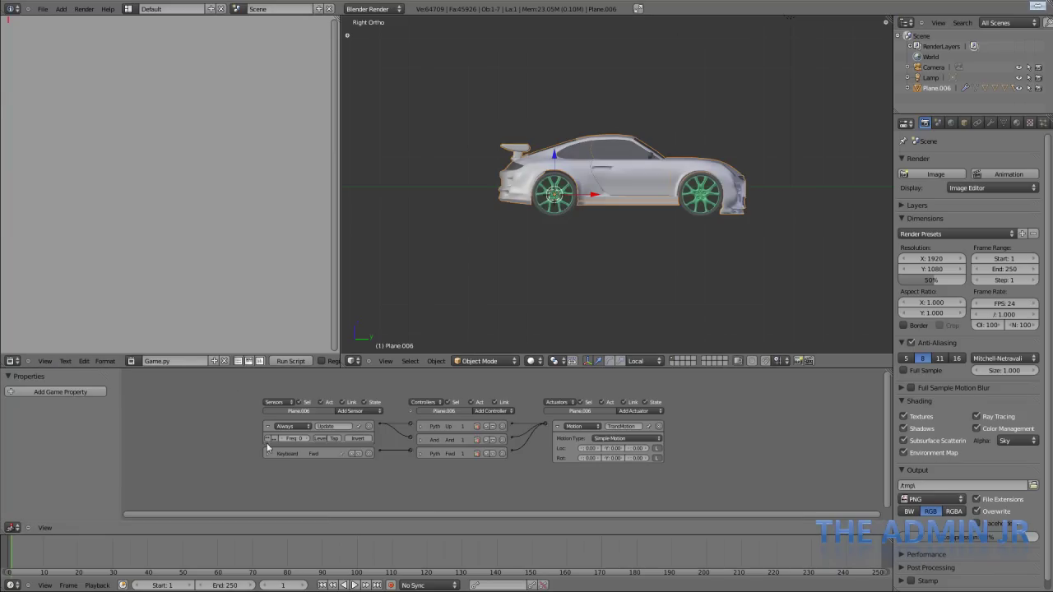
click(64, 361)
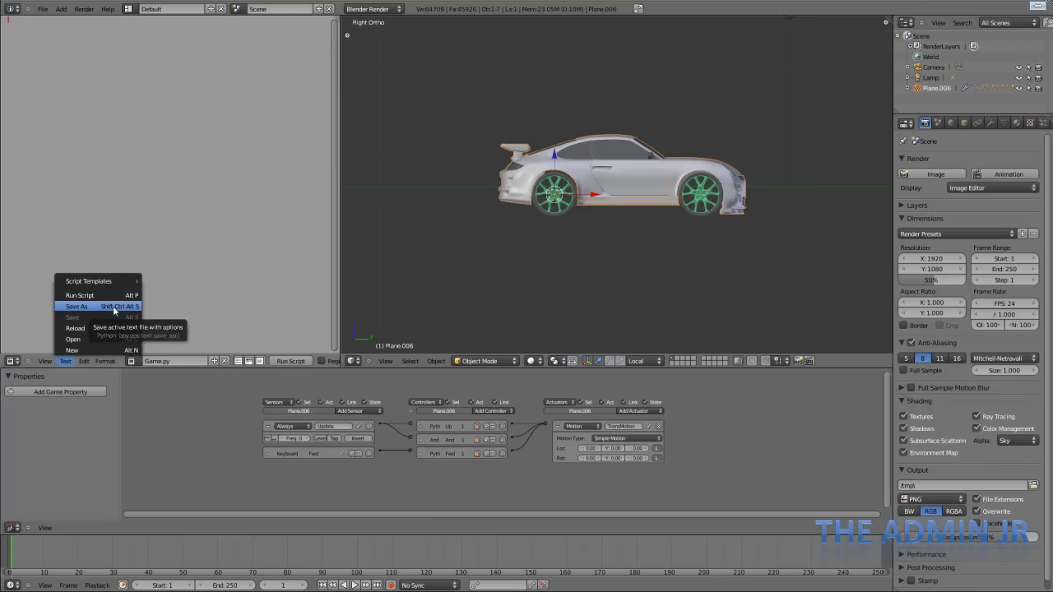
click(69, 362)
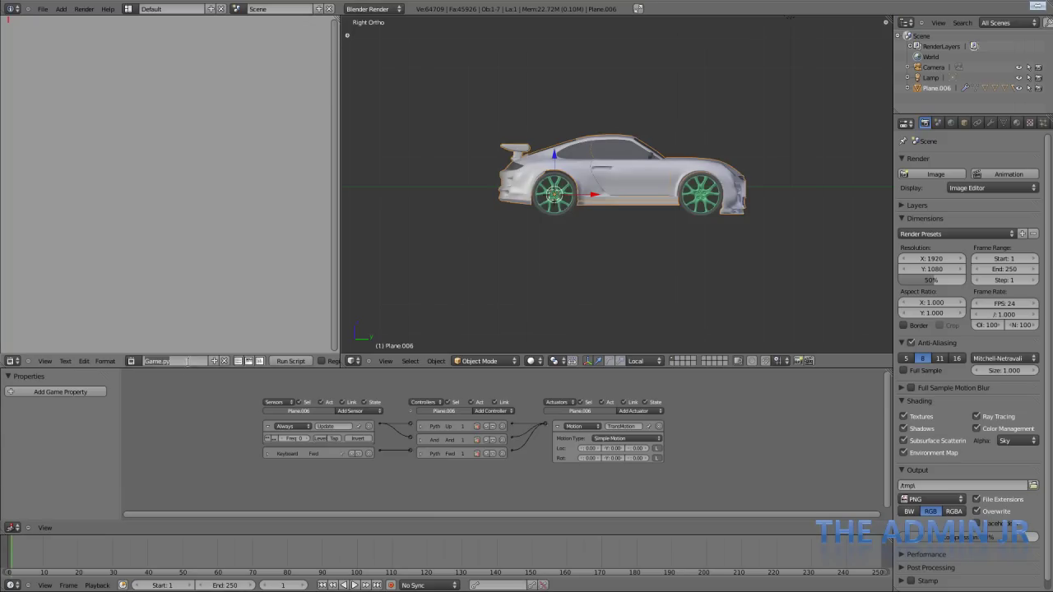
double_click(160, 361)
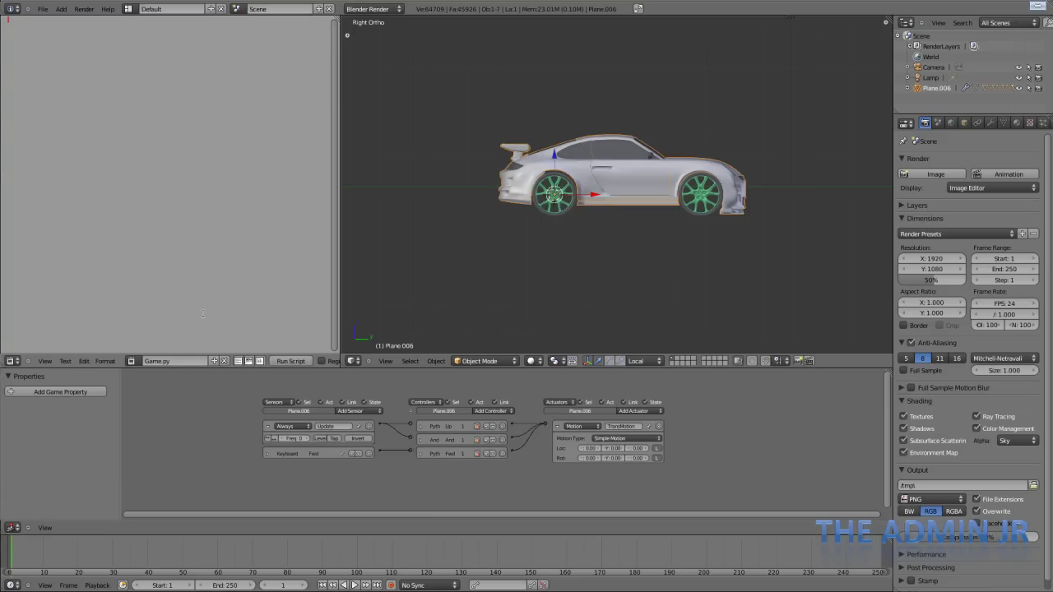
key(Return)
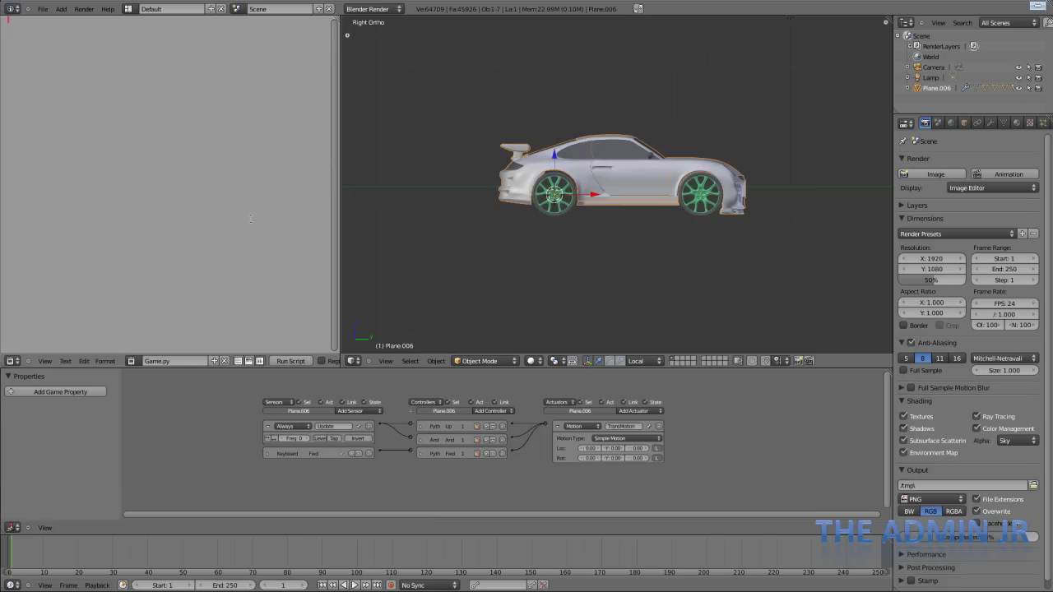
Write 'import bpy' and 'import mathutils' as the first two lines of Game.py.
text(import )
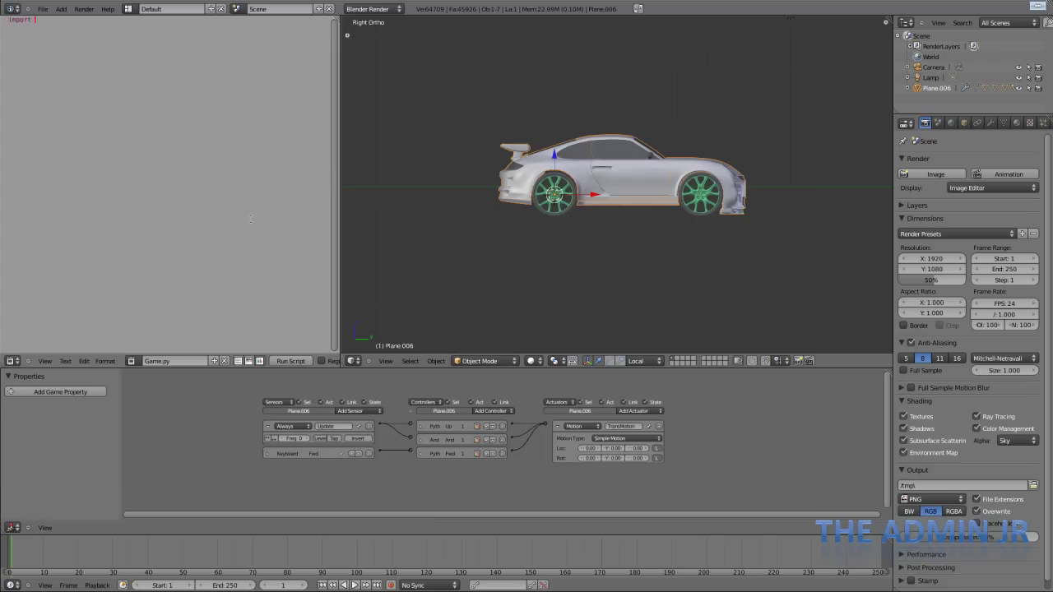
text(bpy)
key(Return)
key(BackSpace)
drag(8, 20, 58, 19)
click(99, 35)
key(Return)
text(impro)
key(BackSpace)
key(BackSpace)
key(BackSpace)
key(BackSpace)
text(import mathutils)
Declare 'class Porsche:' with an indented 'Velocity = None' attribute.
text(class)
text(Porsche)
text(adcVel)
key(BackSpace)
key(BackSpace)
key(BackSpace)
key(BackSpace)
key(BackSpace)
text(Velocity = None)
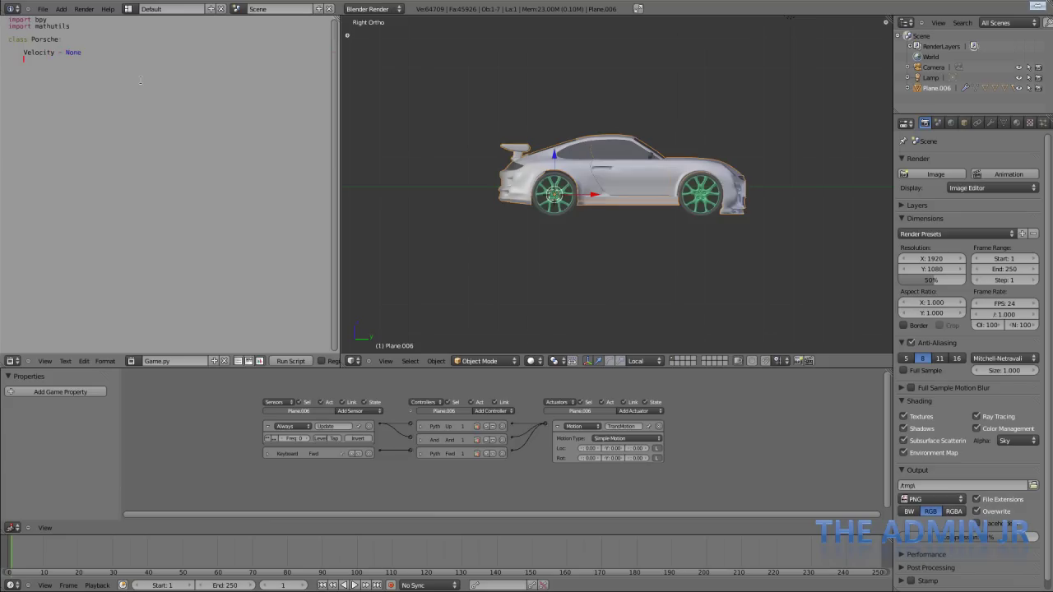
key(ctrl+space)
key(Escape)
Add 'MaxVelocity = 0.5' and begin the method 'def Update(self,'.
text(ad)
text(Velocity)
text( = 0)
text(.5)
key(Return)
text(def Update(self,)
Expand the Pyth Up and Pyth Fwd controllers' Module settings and complete 'def Update(self, a):' in Game.py.
scroll(440, 445, up, 2)
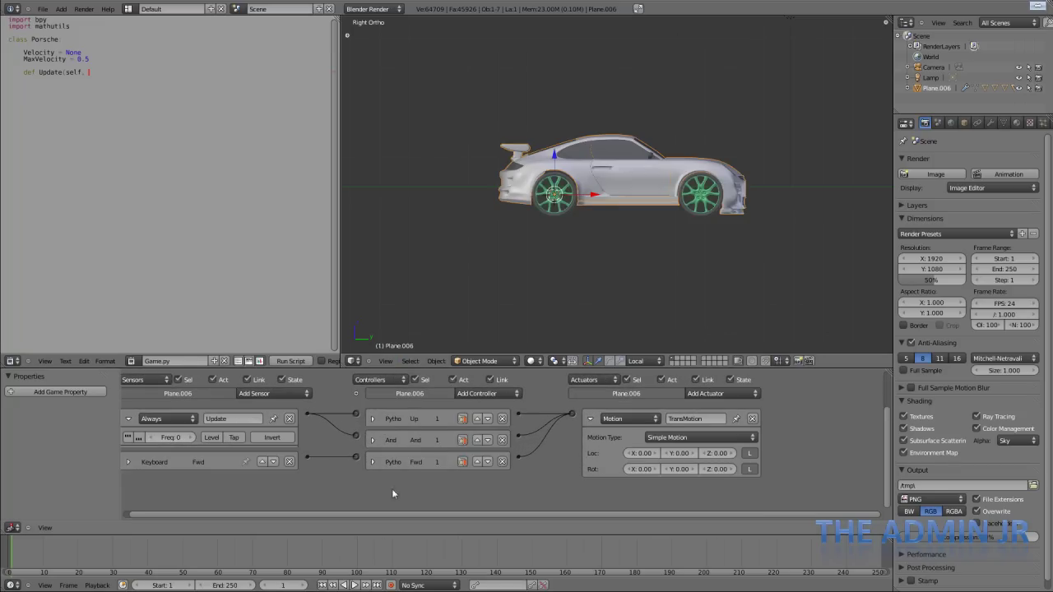
scroll(395, 492, down, 2)
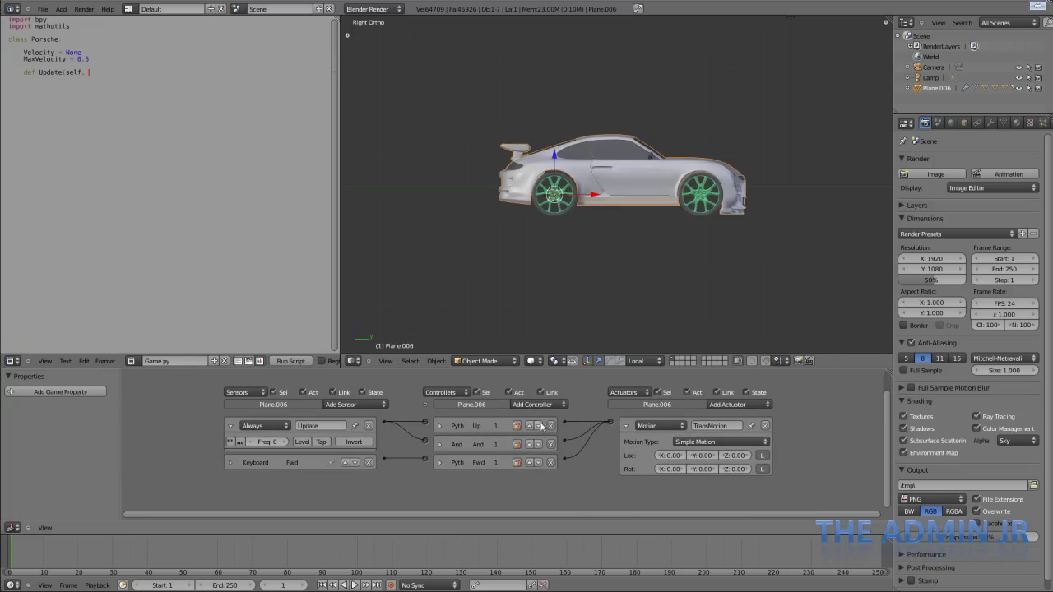
click(441, 425)
click(441, 478)
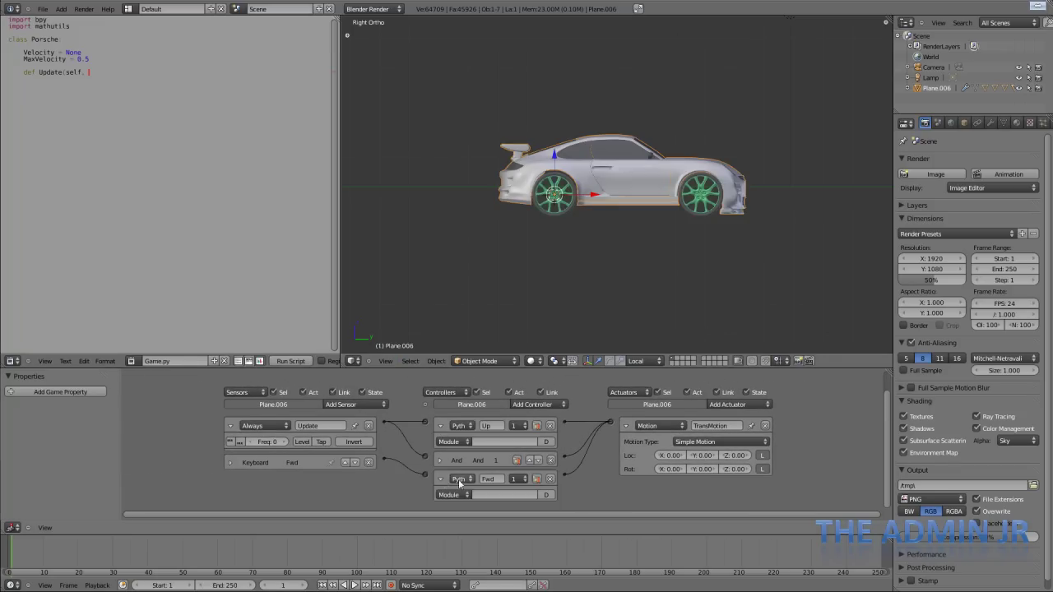
scroll(412, 476, down, 2)
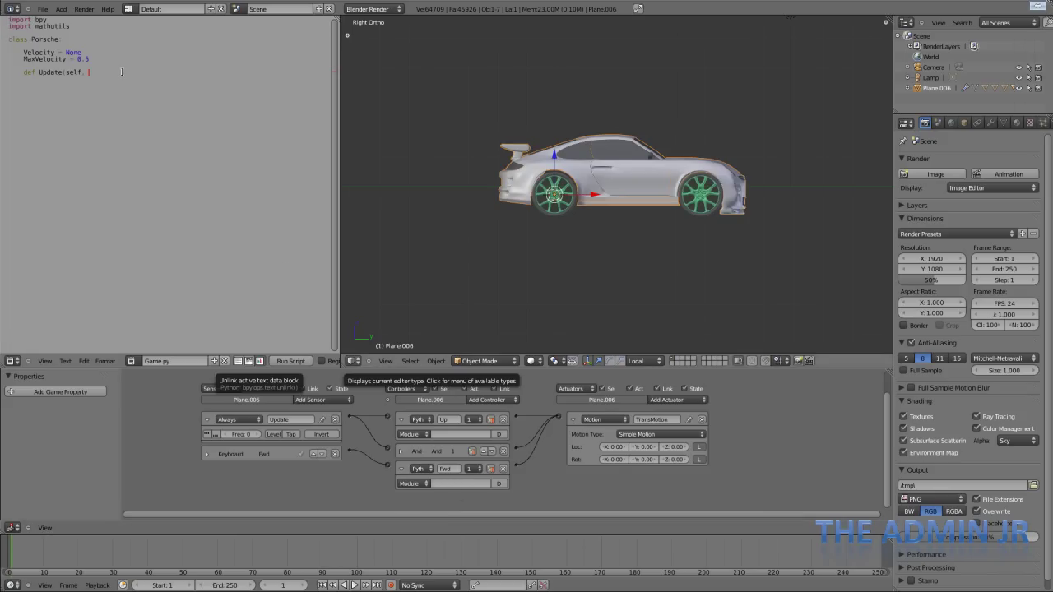
text(a))
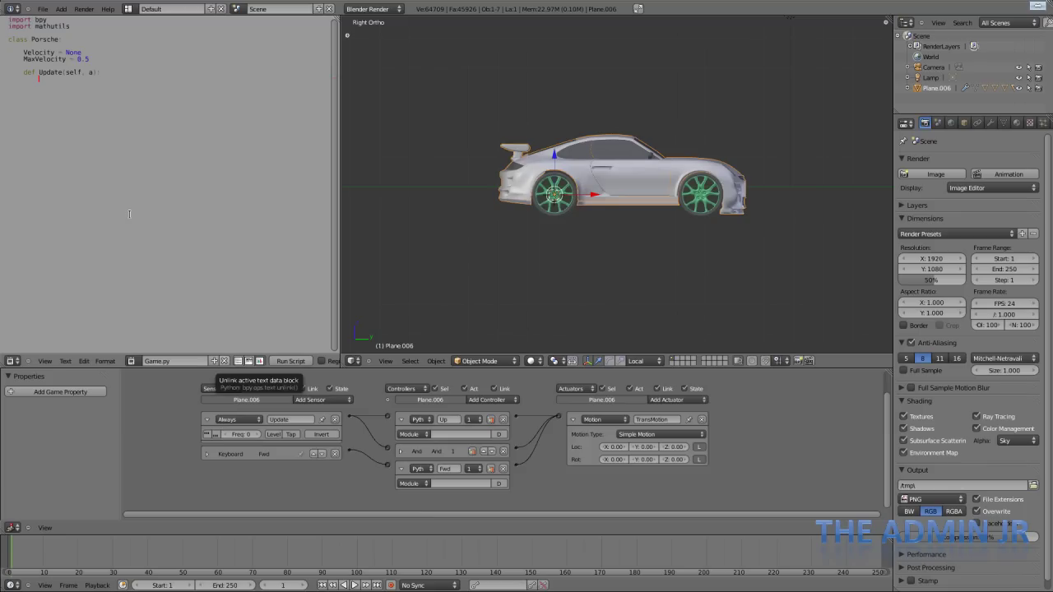
text(w)
key(BackSpace)
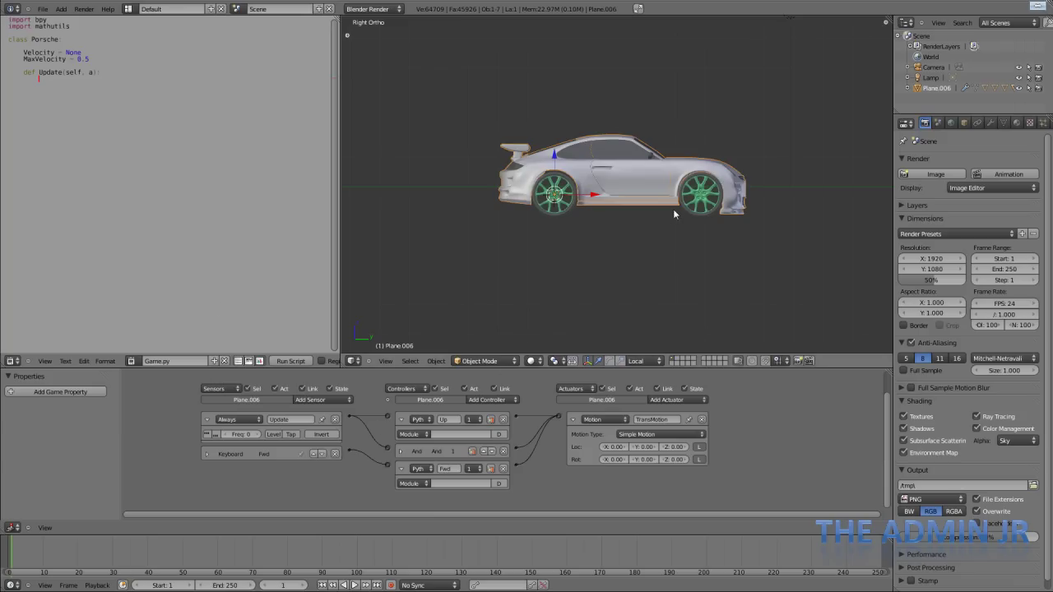
scroll(673, 214, up, 5)
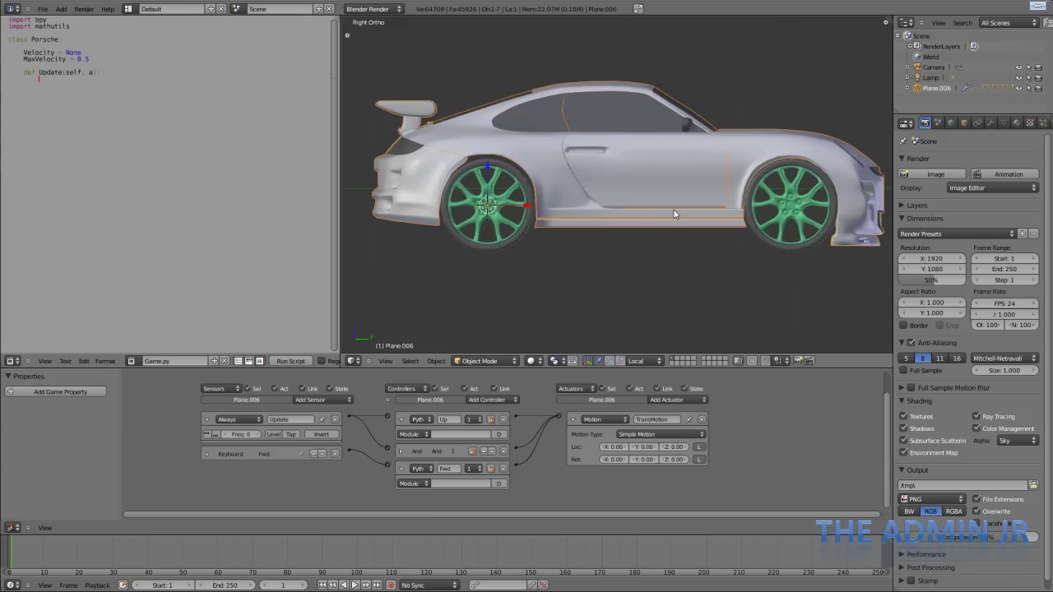